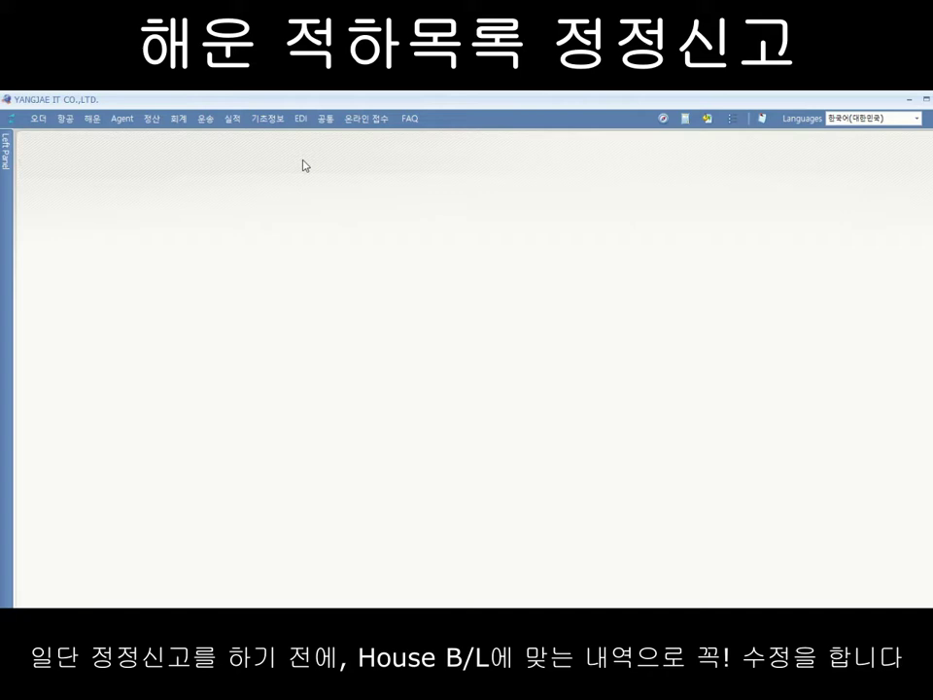
# Step: Open the sea manifest correction request form from EDI > 해운
pyautogui.click(300, 117)
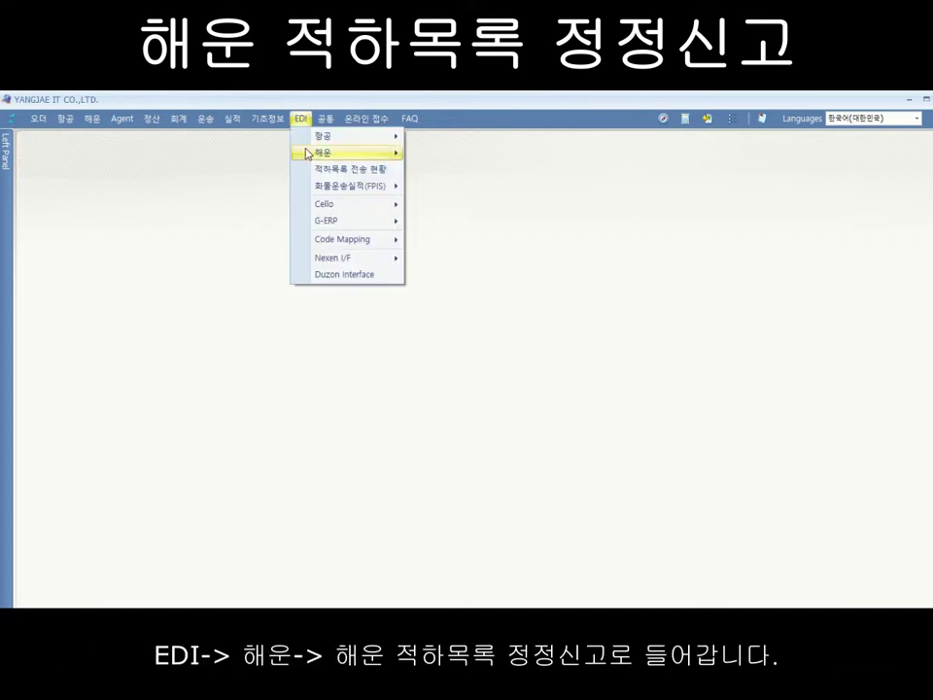
pyautogui.moveTo(310, 153)
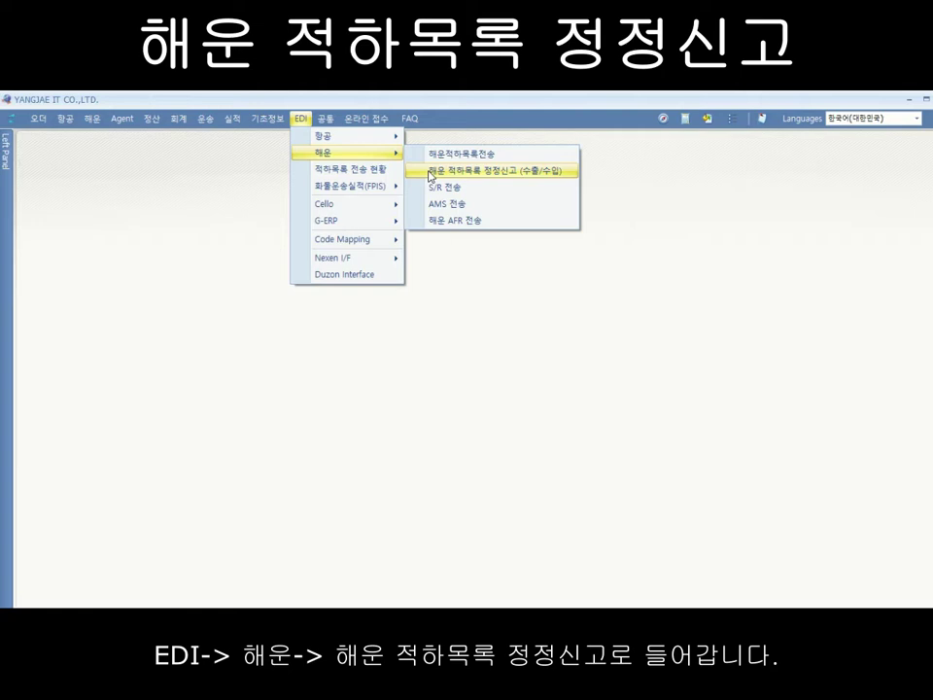
pyautogui.click(431, 173)
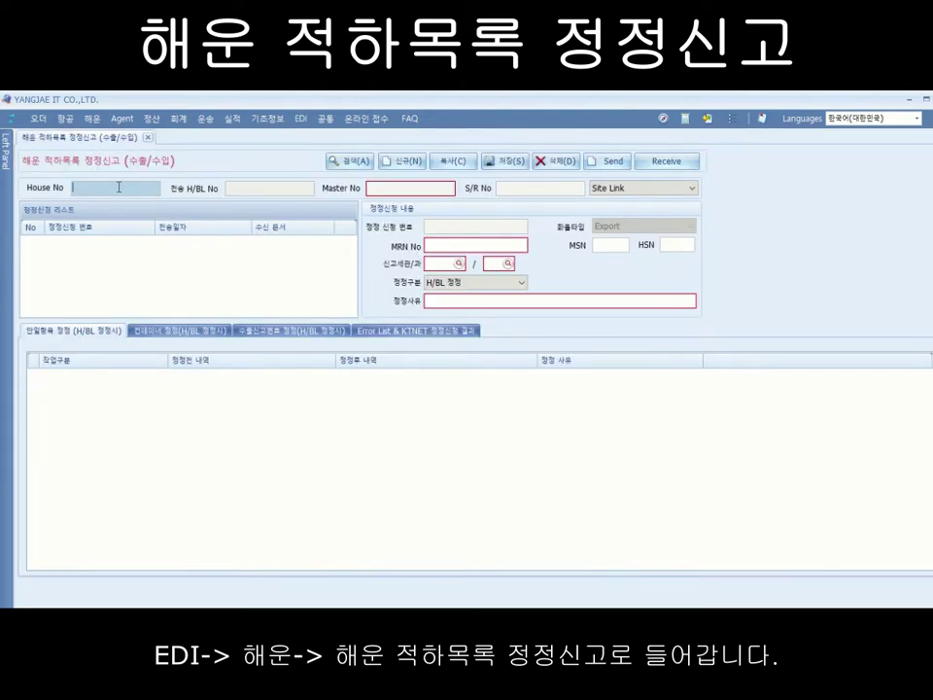
# Step: Paste the House B/L number to load its master and MRN details, then check the MRN, MSN and HSN fields
pyautogui.write('YJITSO19062801')
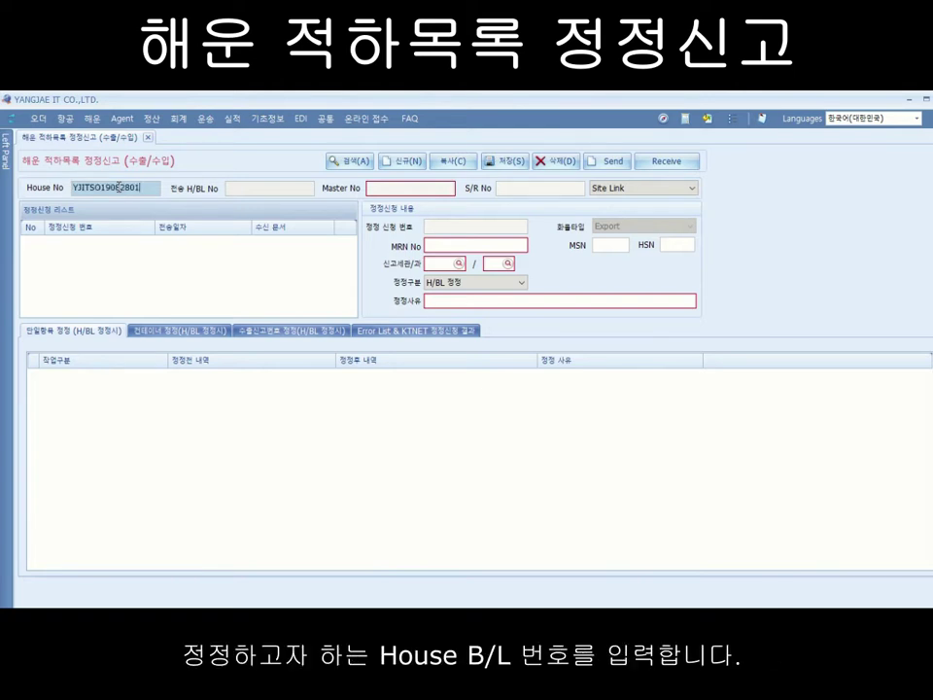
pyautogui.press('Return')
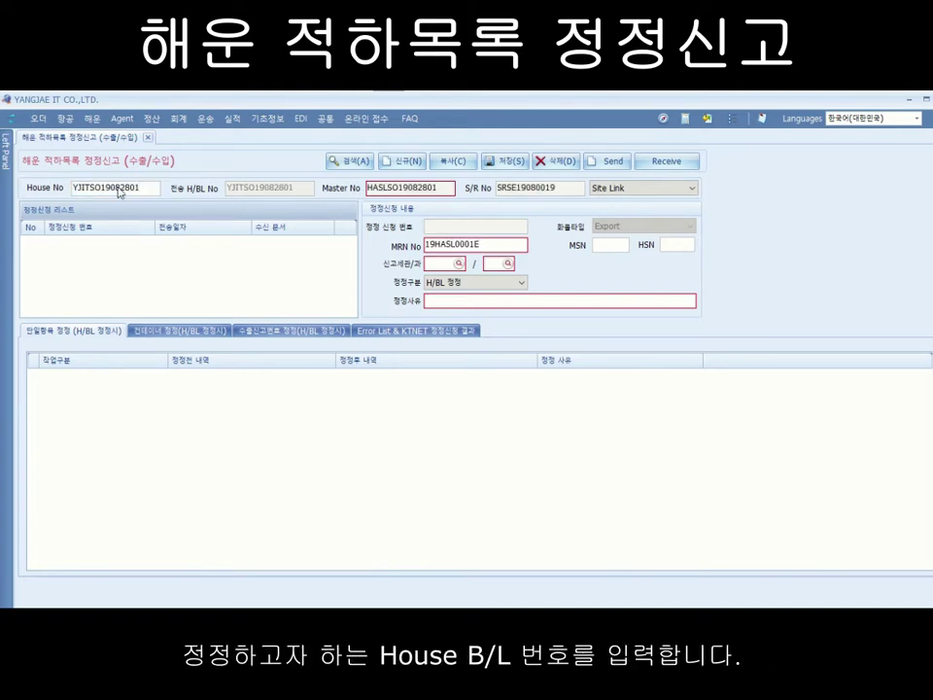
pyautogui.click(403, 188)
pyautogui.doubleClick(494, 244)
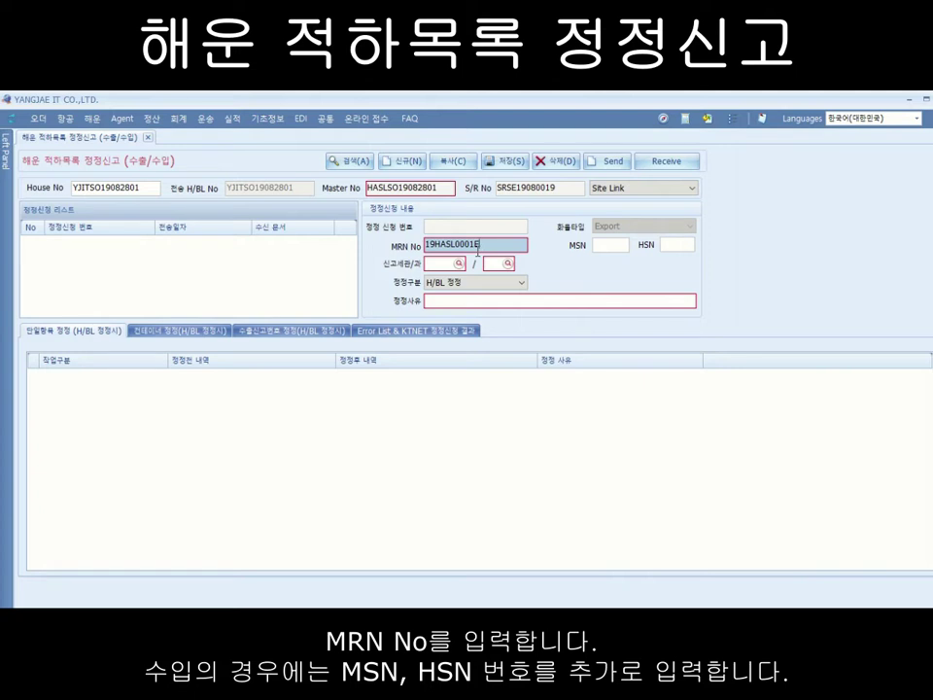
pyautogui.click(613, 247)
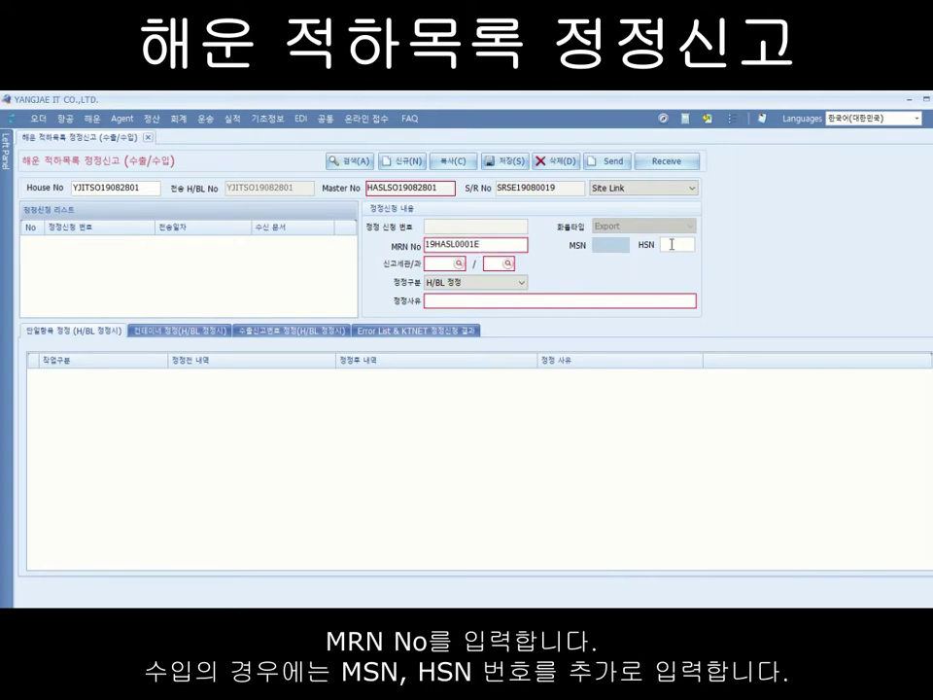
pyautogui.click(674, 244)
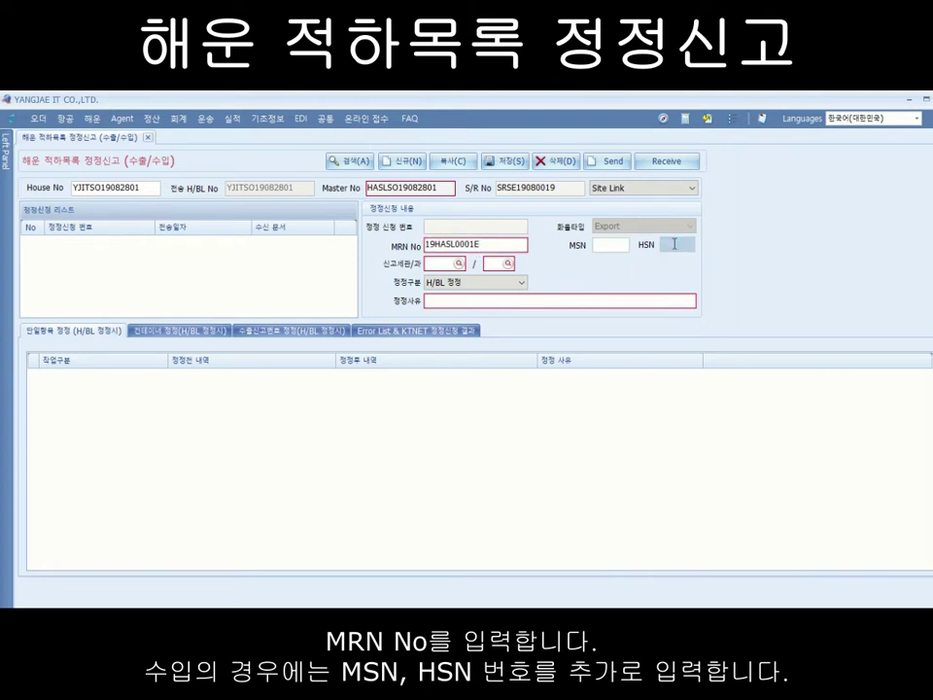
pyautogui.click(491, 245)
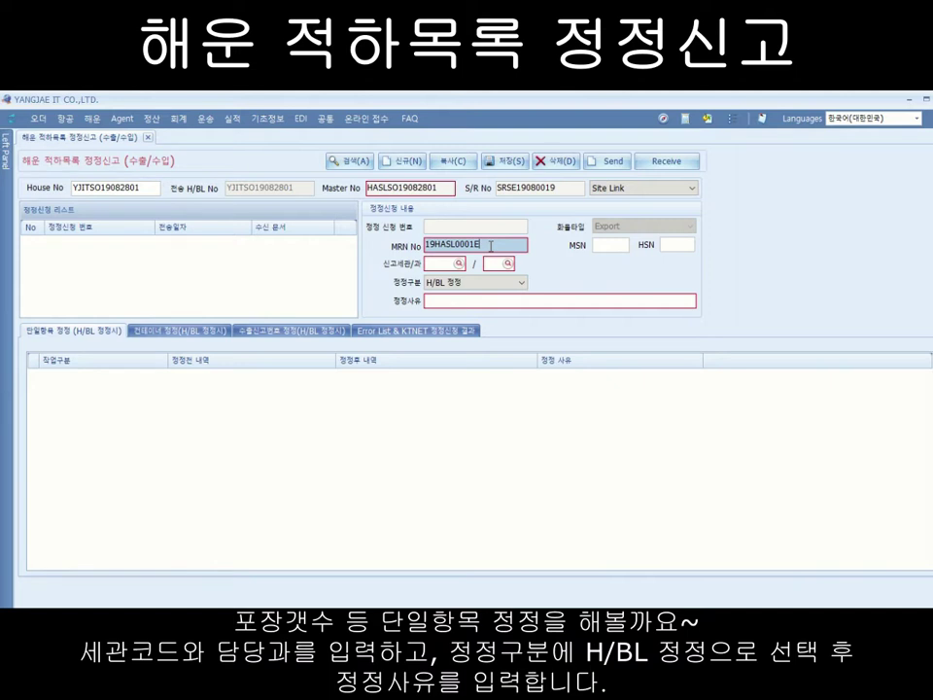
# Step: Set the reporting customs office to 030 with section 10
pyautogui.click(439, 263)
pyautogui.write('030')
pyautogui.press('Tab')
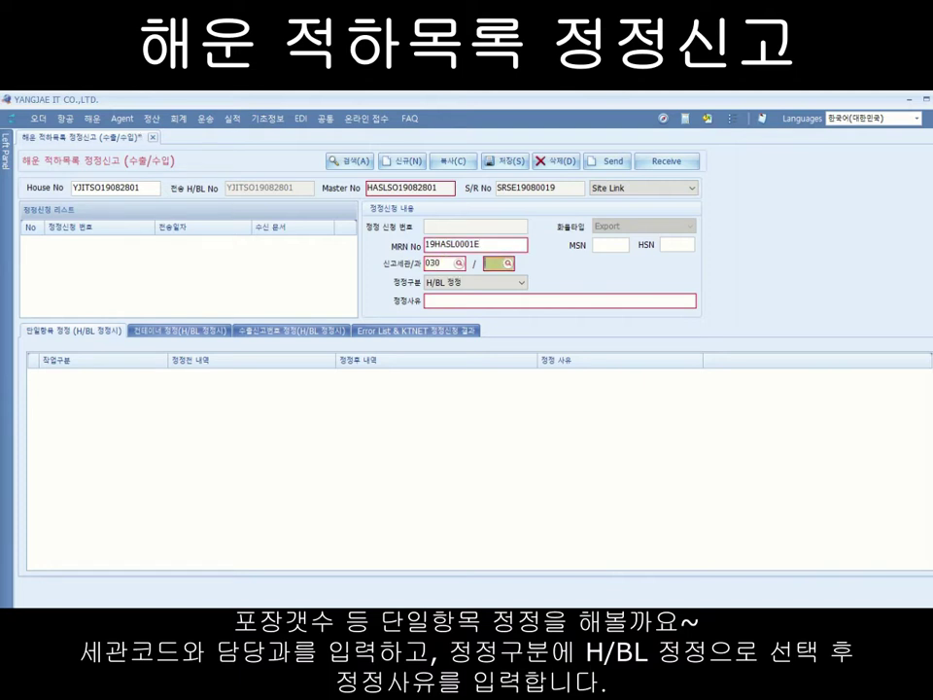
pyautogui.write('10')
# Step: Keep H/BL 정정 as the correction type and enter reason 화주요청
pyautogui.click(530, 288)
pyautogui.click(523, 286)
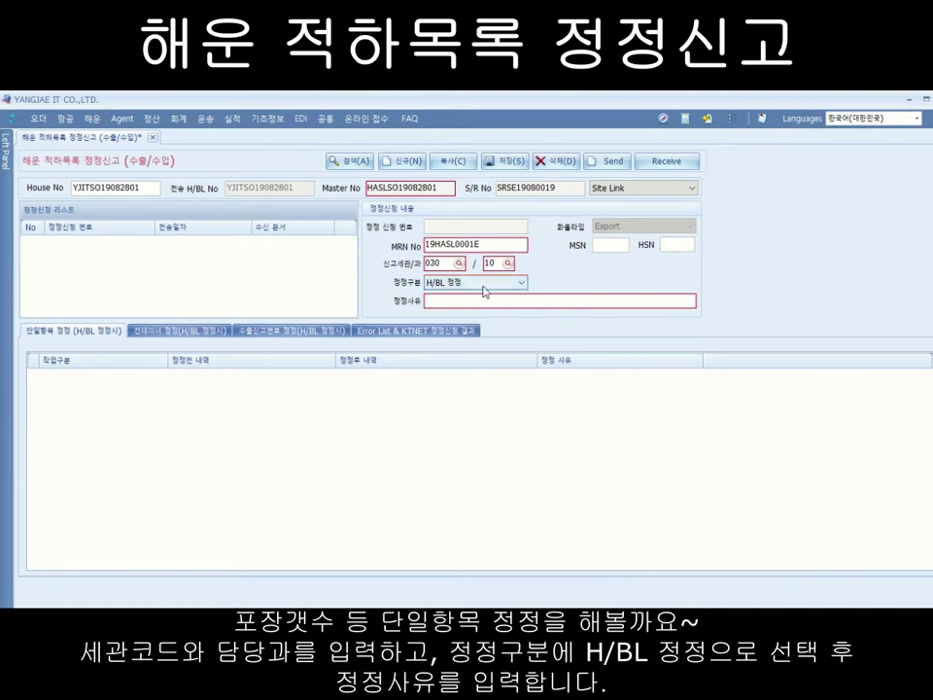
pyautogui.click(451, 304)
pyautogui.write('화주요청')
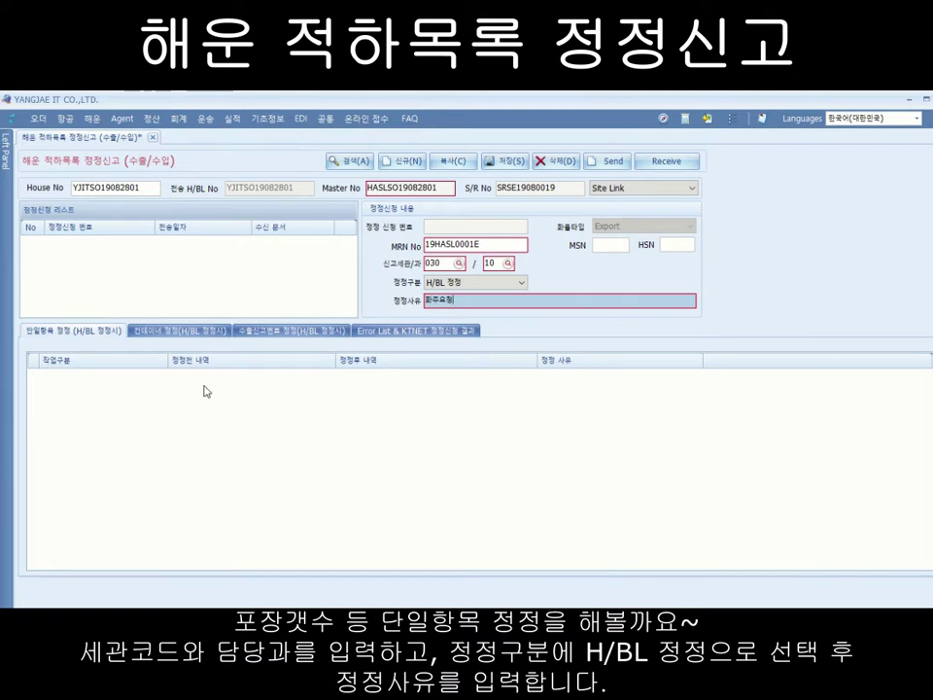
# Step: Add a single-item correction row for [CA] HB/L포장개수
pyautogui.click(74, 332)
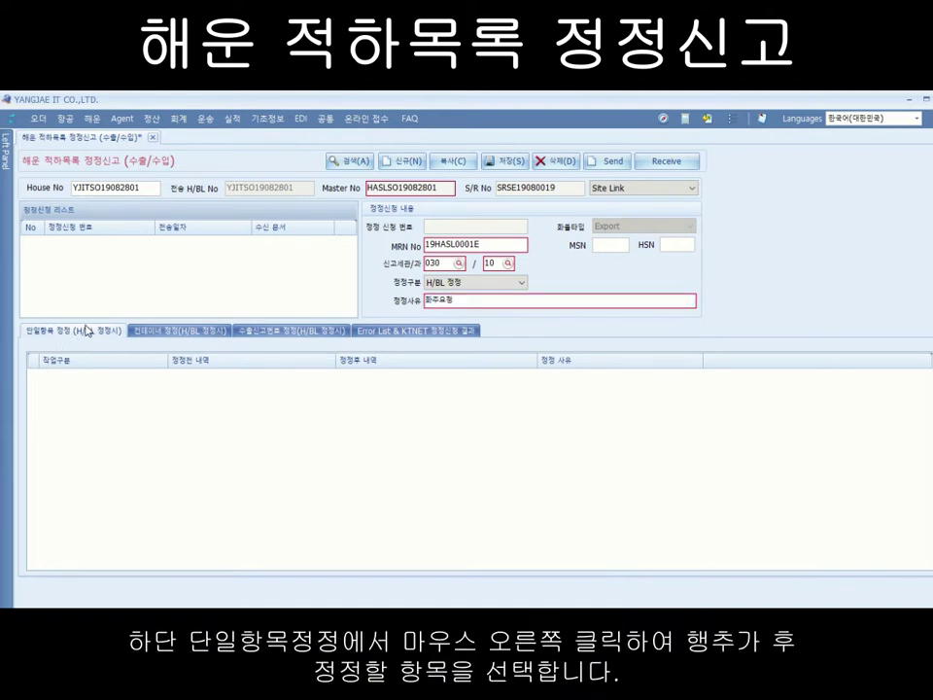
pyautogui.rightClick(102, 383)
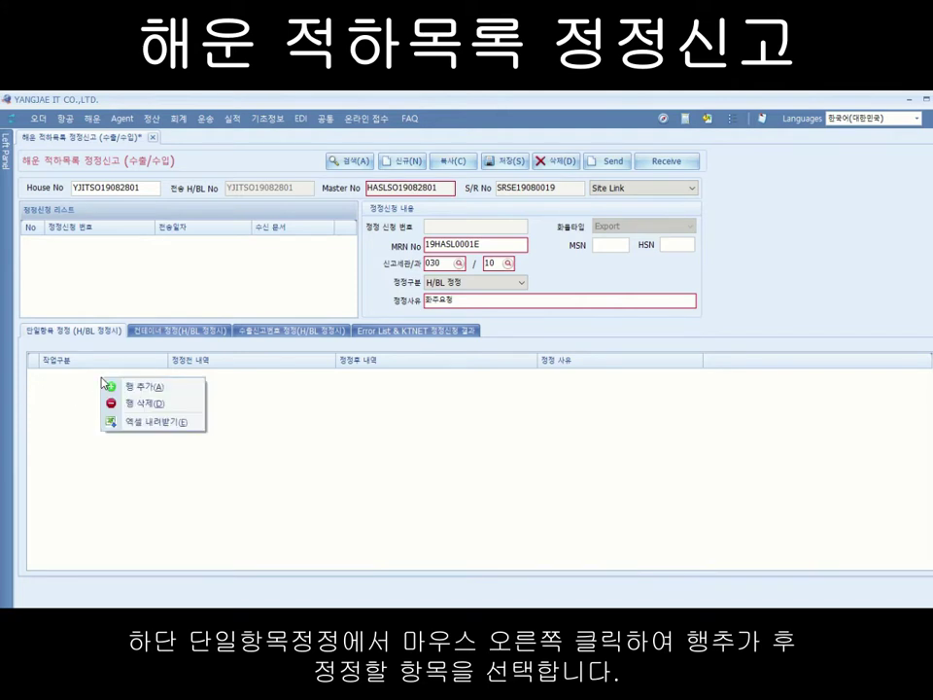
pyautogui.click(154, 390)
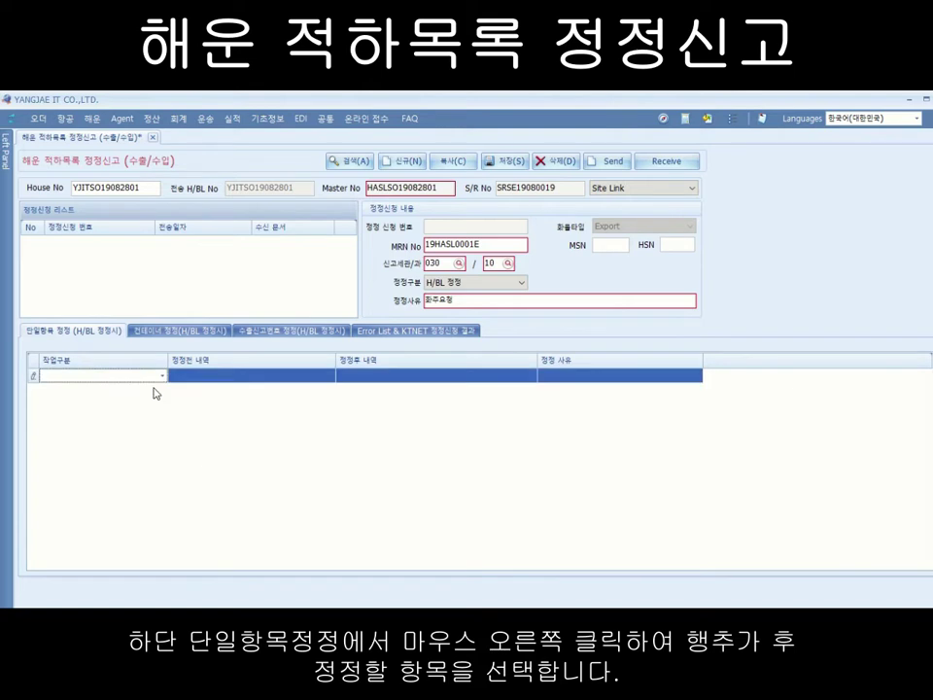
pyautogui.click(164, 378)
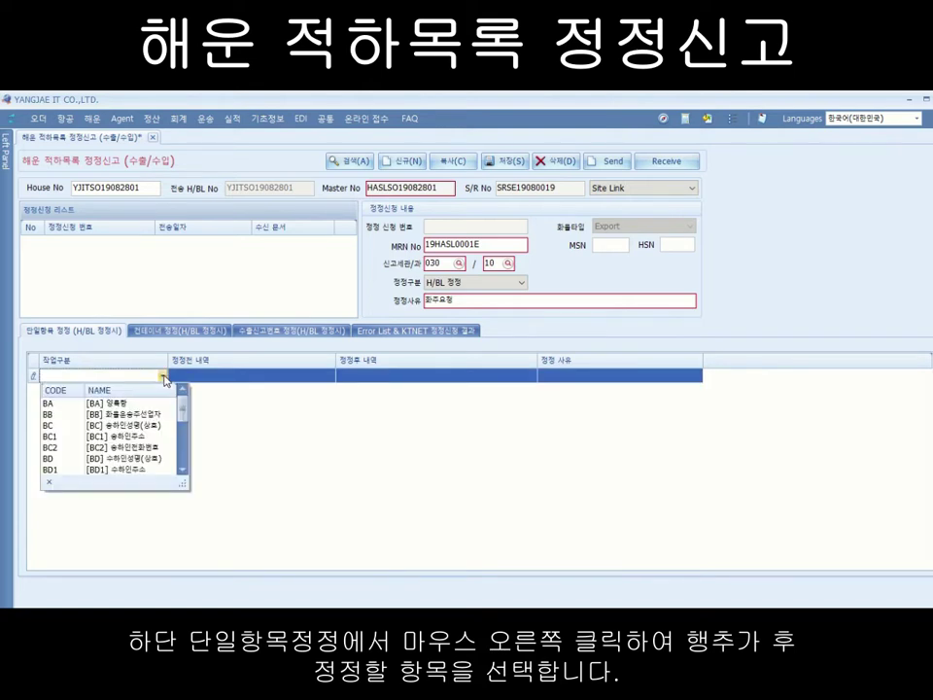
pyautogui.moveTo(184, 406); pyautogui.dragTo(185, 449)
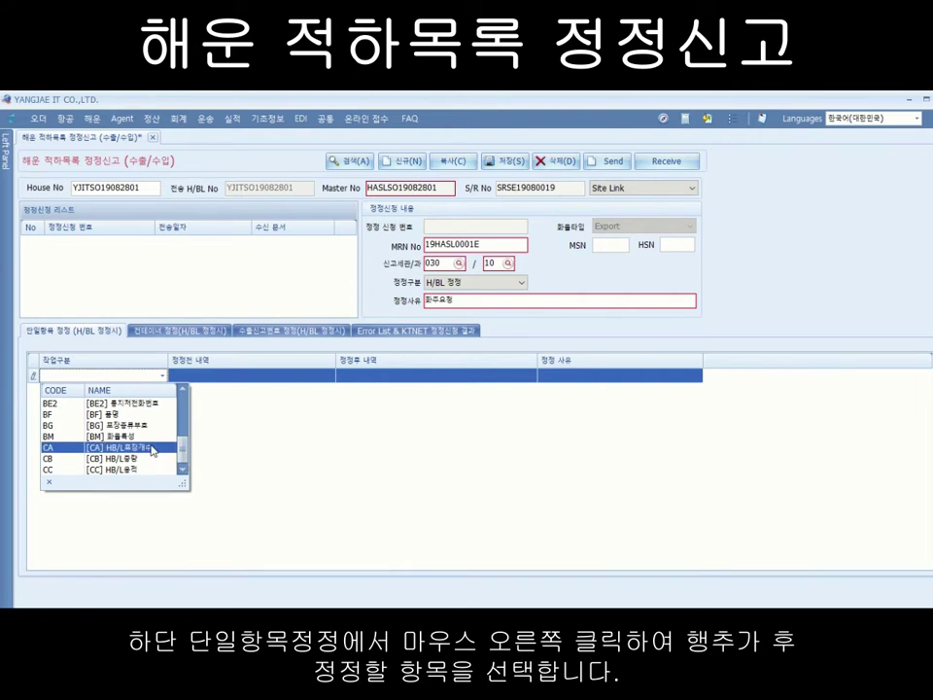
pyautogui.click(164, 454)
# Step: Enter previous package count 2 and reason 화주요청 on the row
pyautogui.click(193, 379)
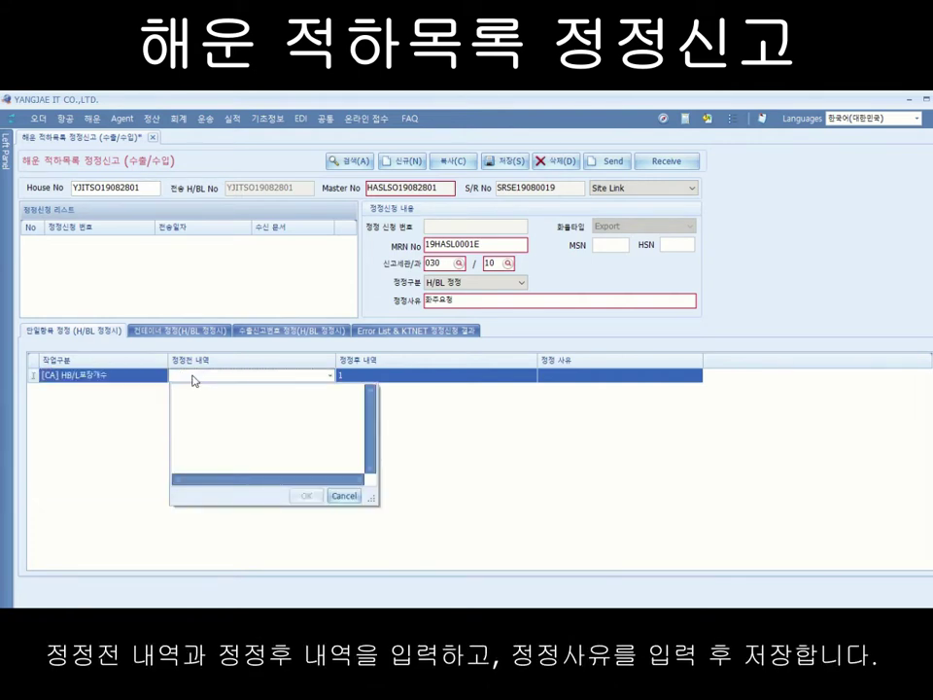
pyautogui.write('2')
pyautogui.click(305, 496)
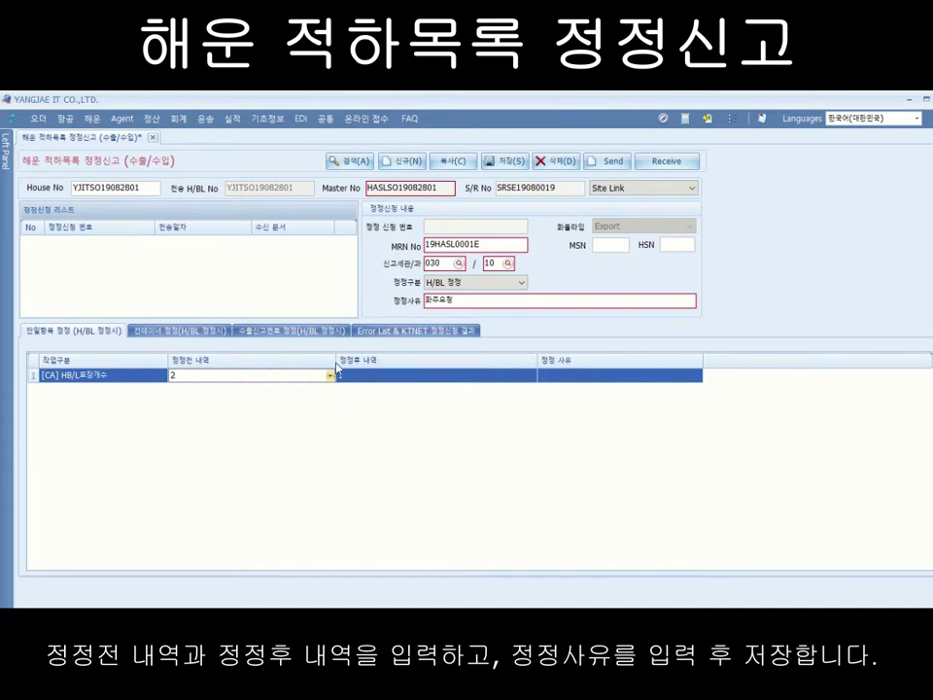
pyautogui.click(558, 377)
pyautogui.write('화주요청')
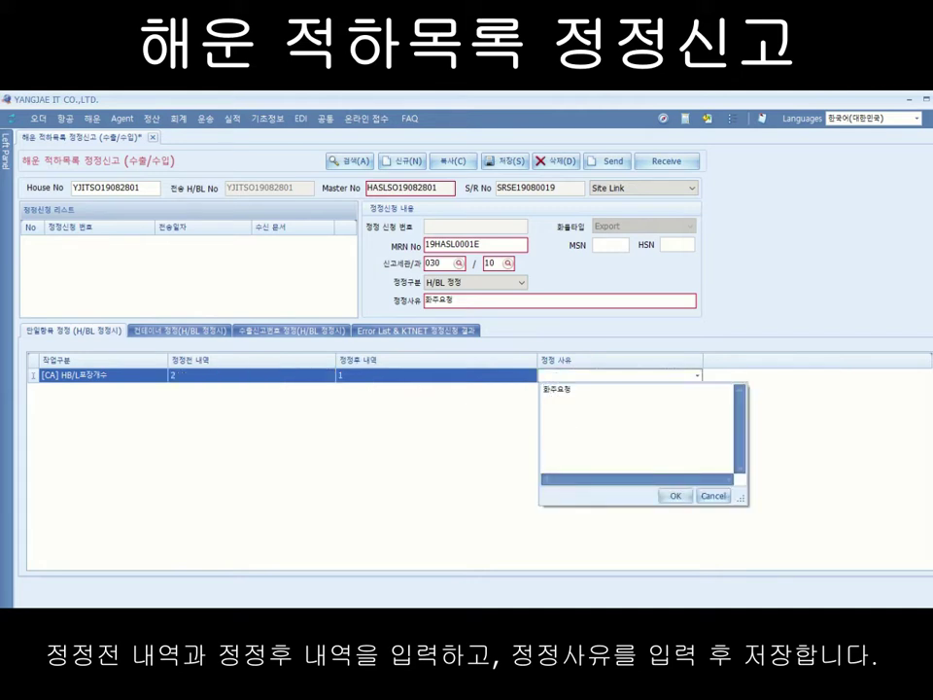
pyautogui.click(676, 497)
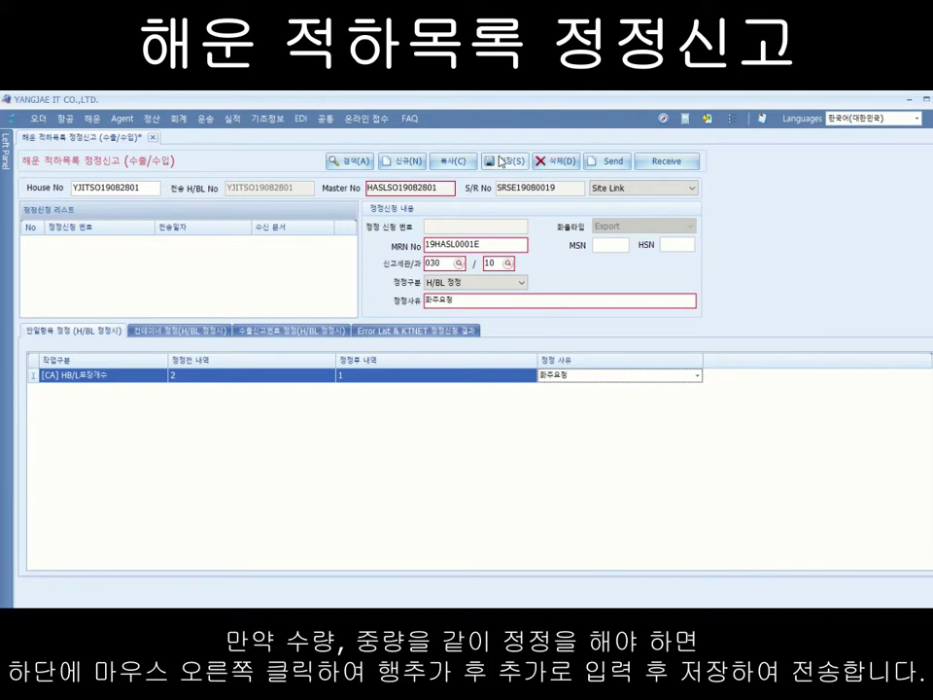
# Step: Commit the first row and add a second correction row for [CB] HB/L중량
pyautogui.click(502, 161)
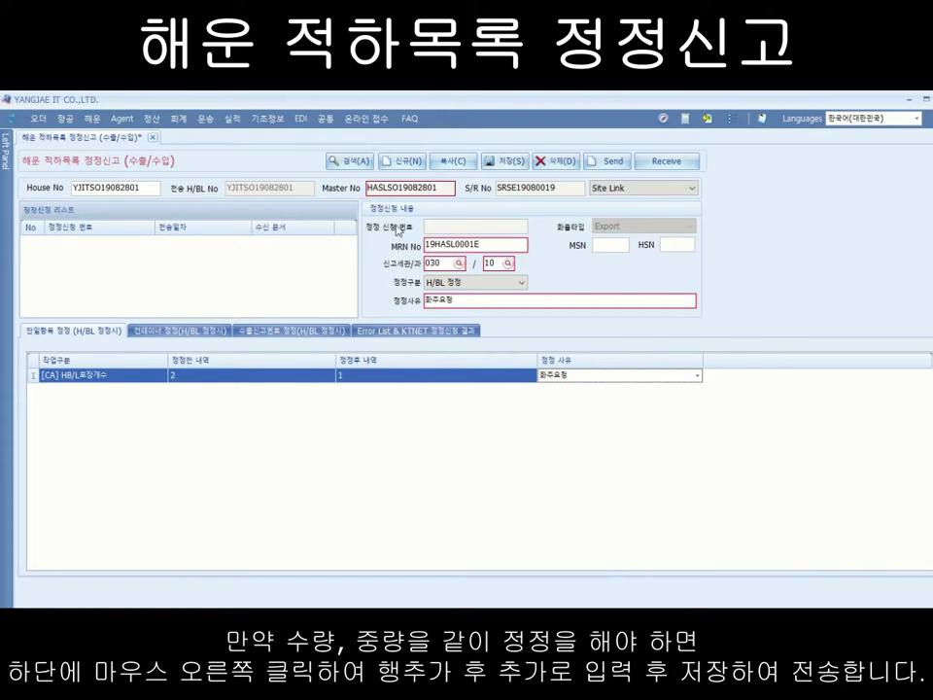
pyautogui.rightClick(83, 404)
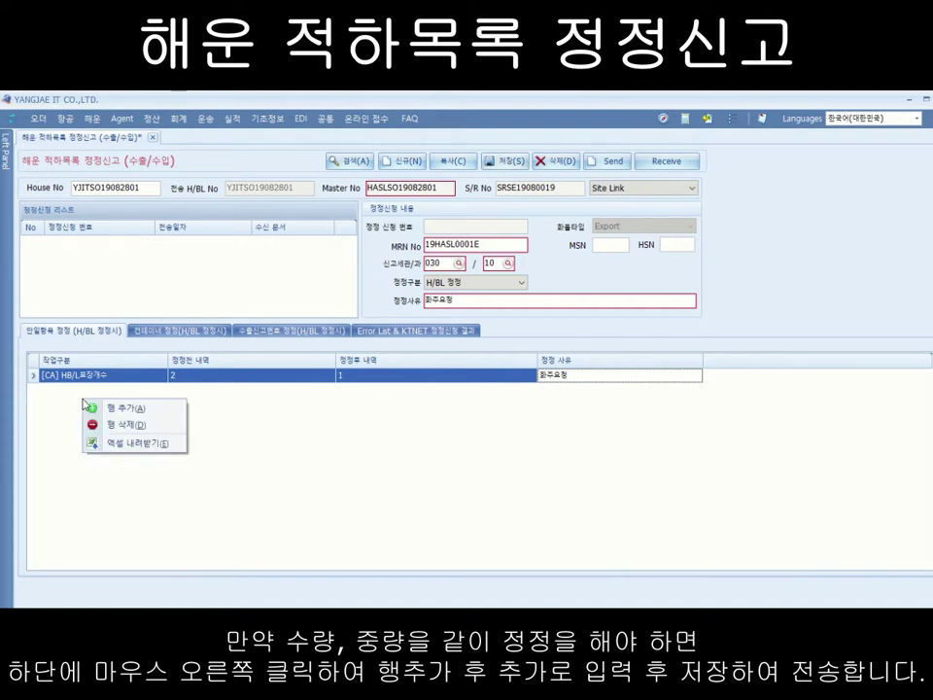
pyautogui.click(126, 408)
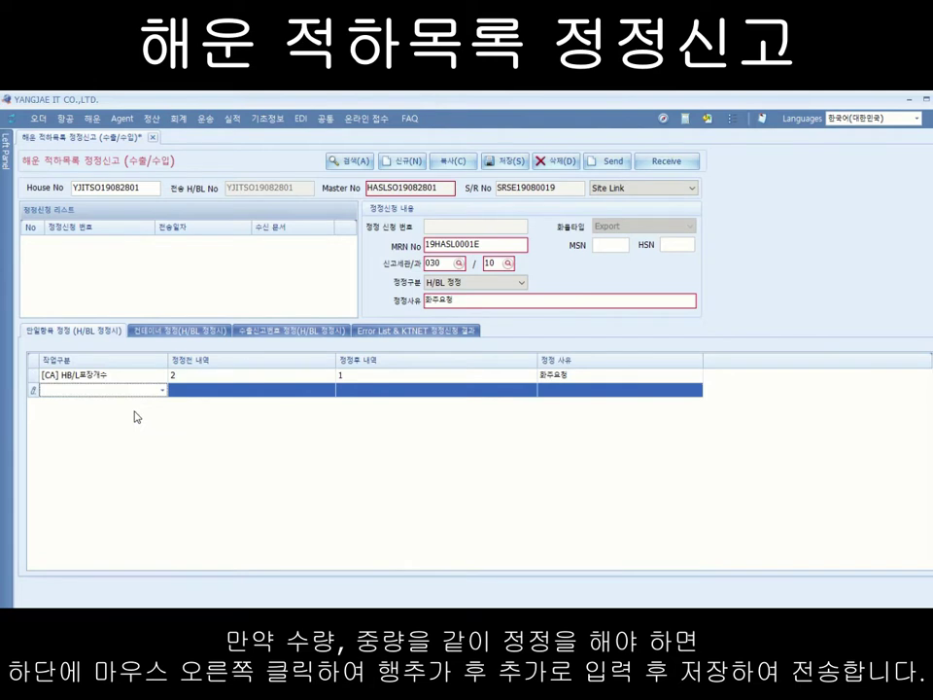
pyautogui.click(164, 390)
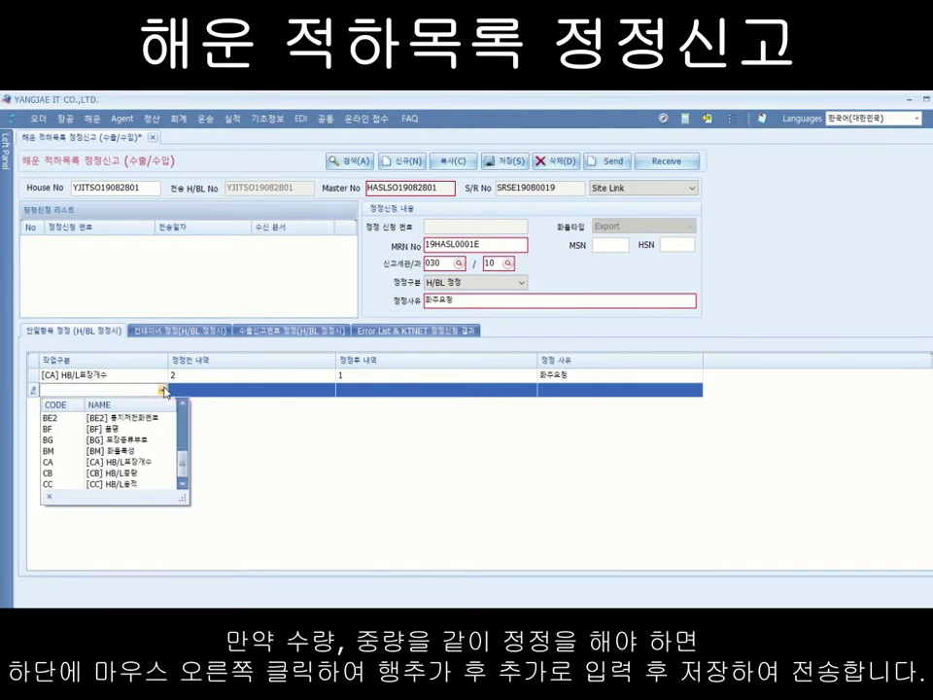
pyautogui.click(118, 473)
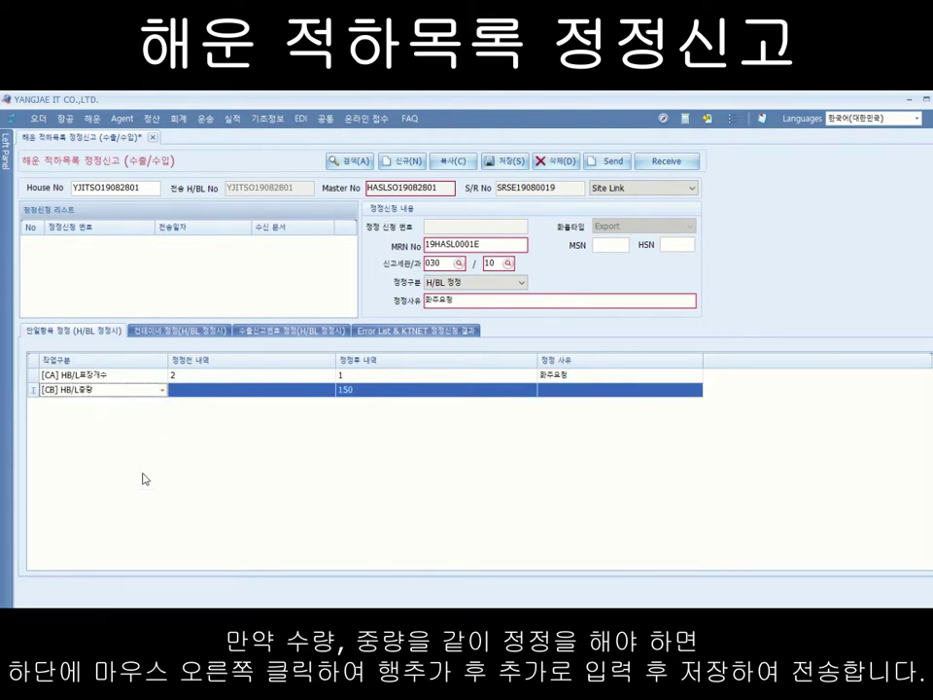
# Step: Enter previous weight 220 and reason 화주요청 on the weight row
pyautogui.click(197, 396)
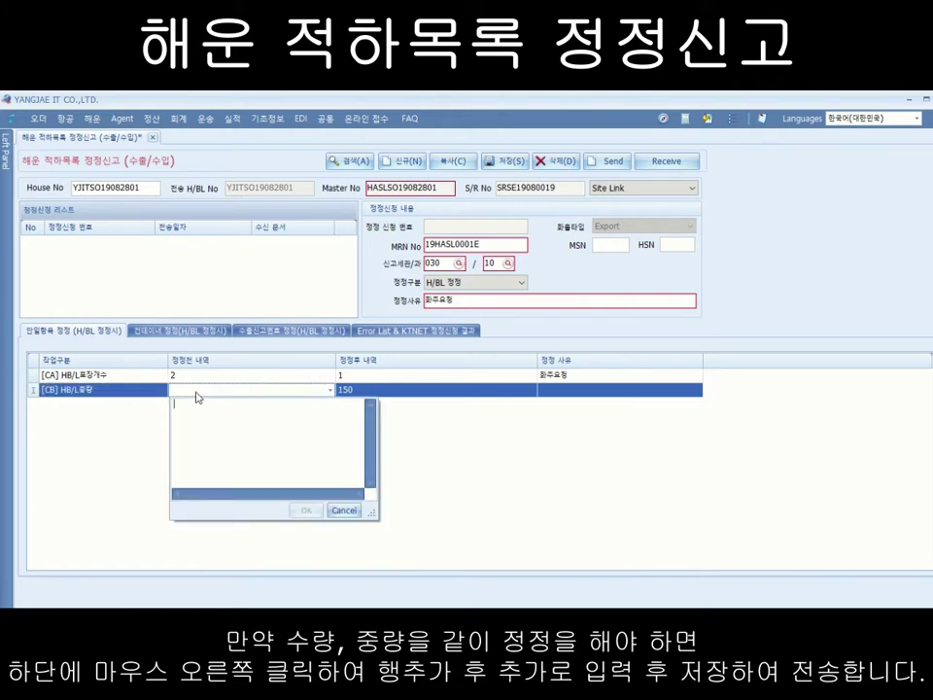
pyautogui.write('220')
pyautogui.click(305, 511)
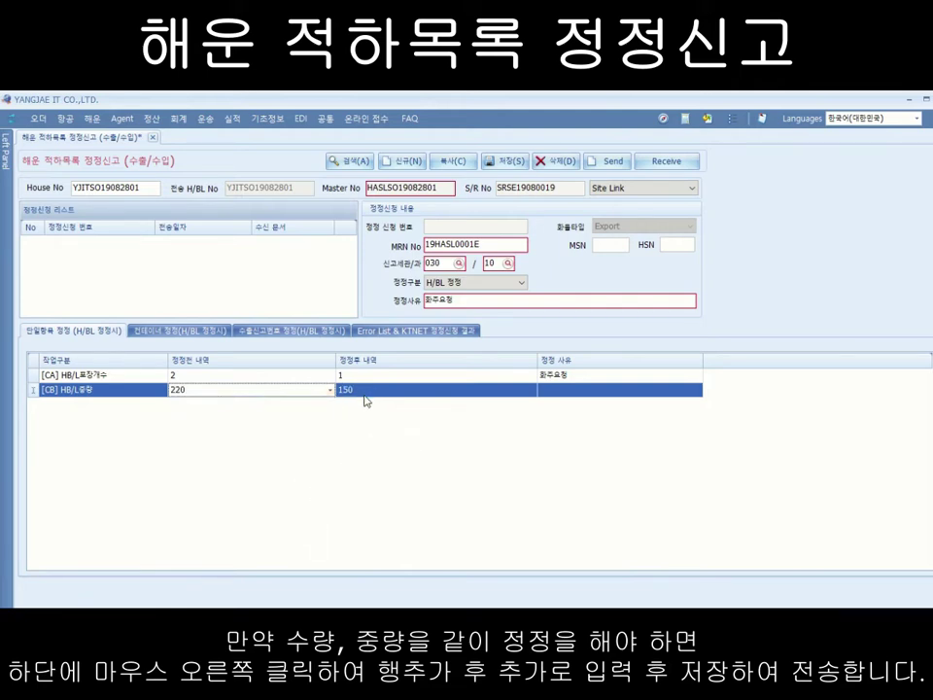
pyautogui.click(581, 391)
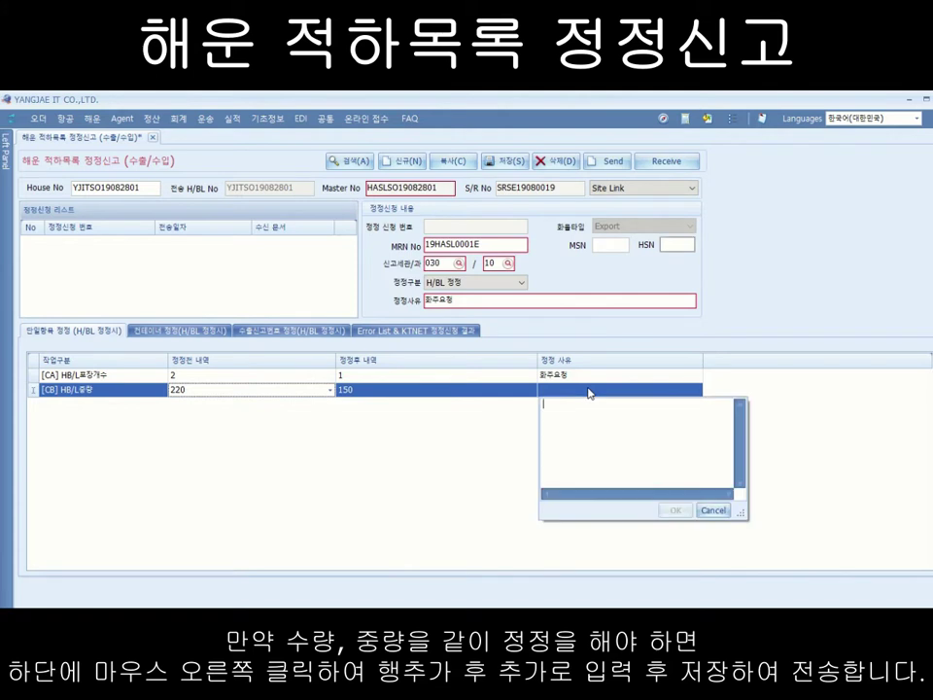
pyautogui.write('화주요청')
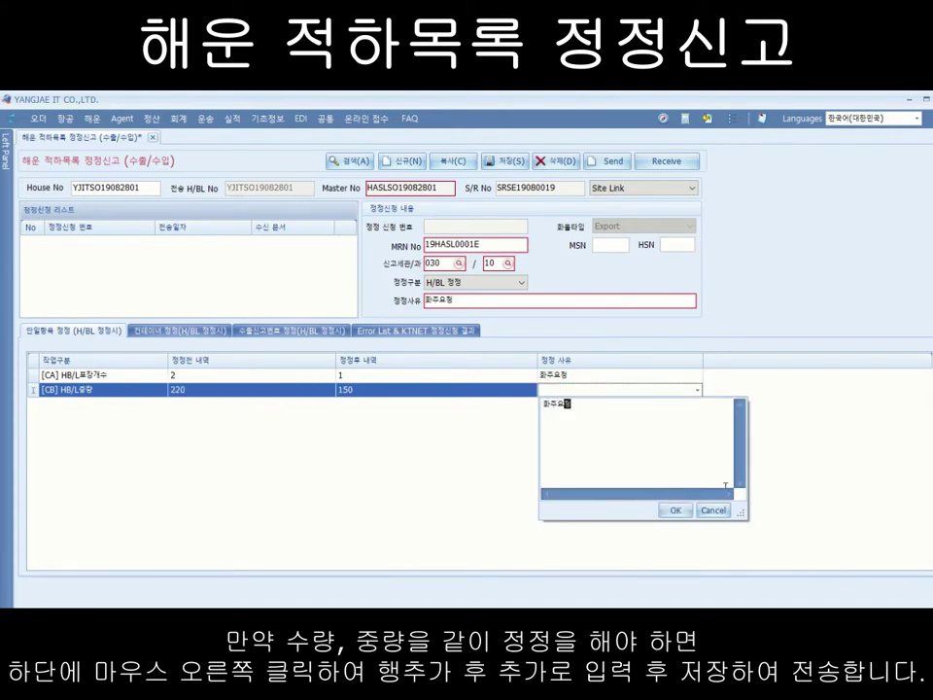
pyautogui.click(678, 510)
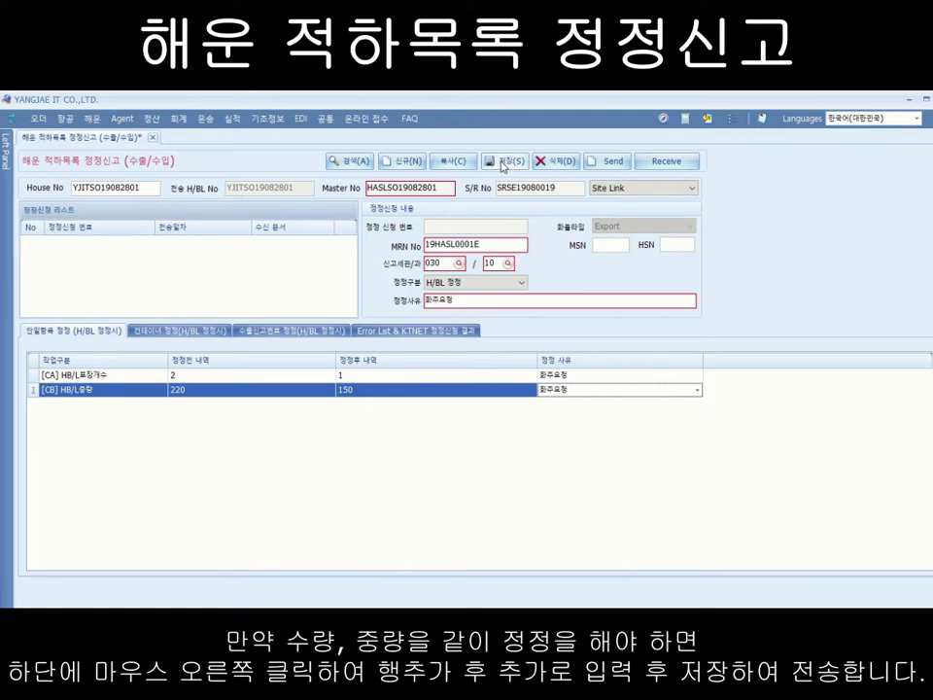
# Step: Add a container correction row for container KMTC0000091
pyautogui.click(180, 332)
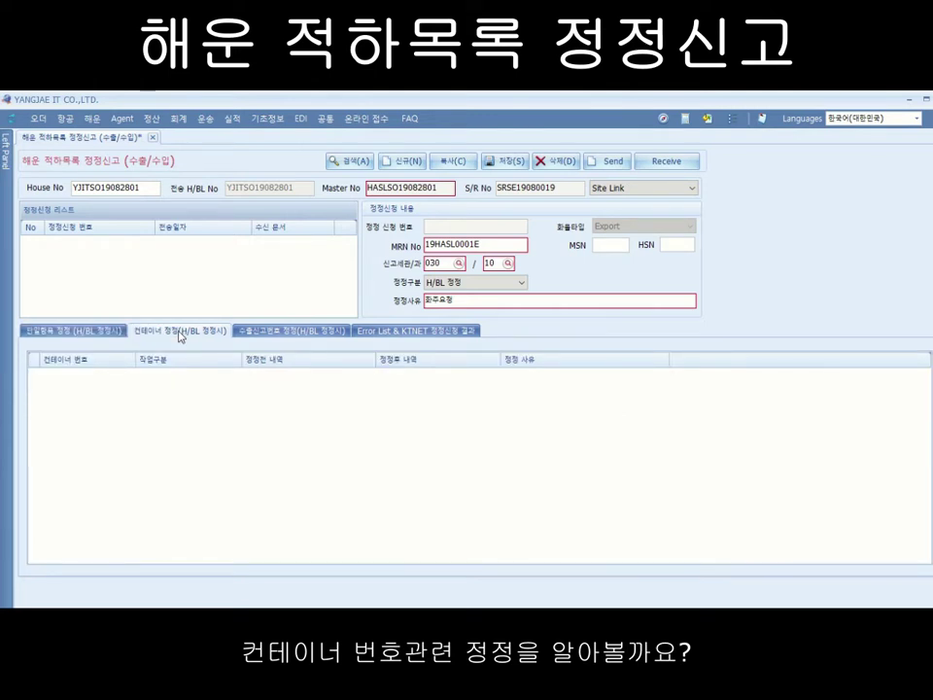
pyautogui.rightClick(94, 396)
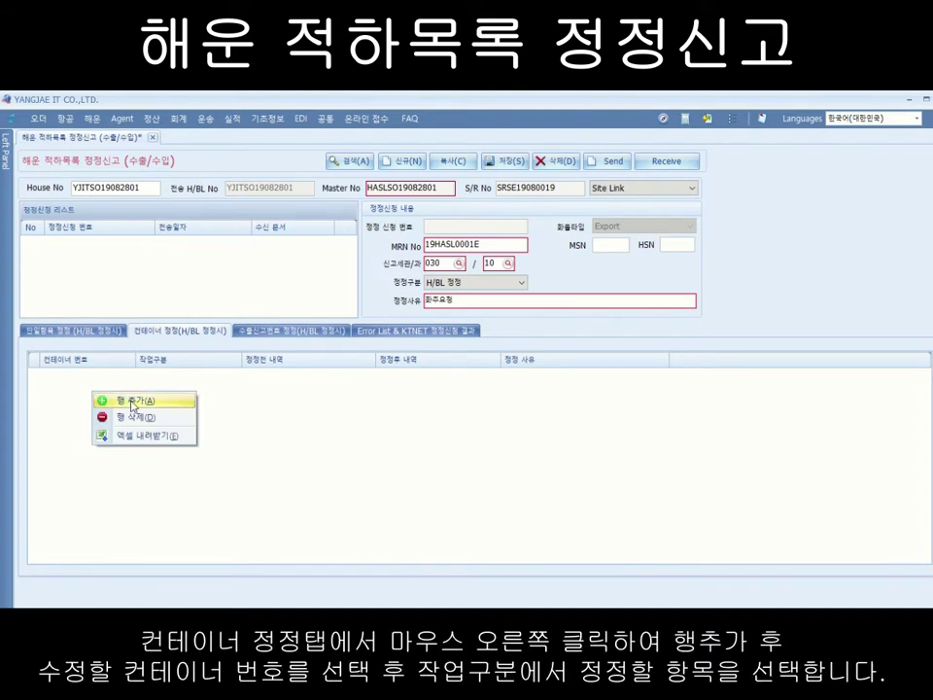
pyautogui.click(133, 401)
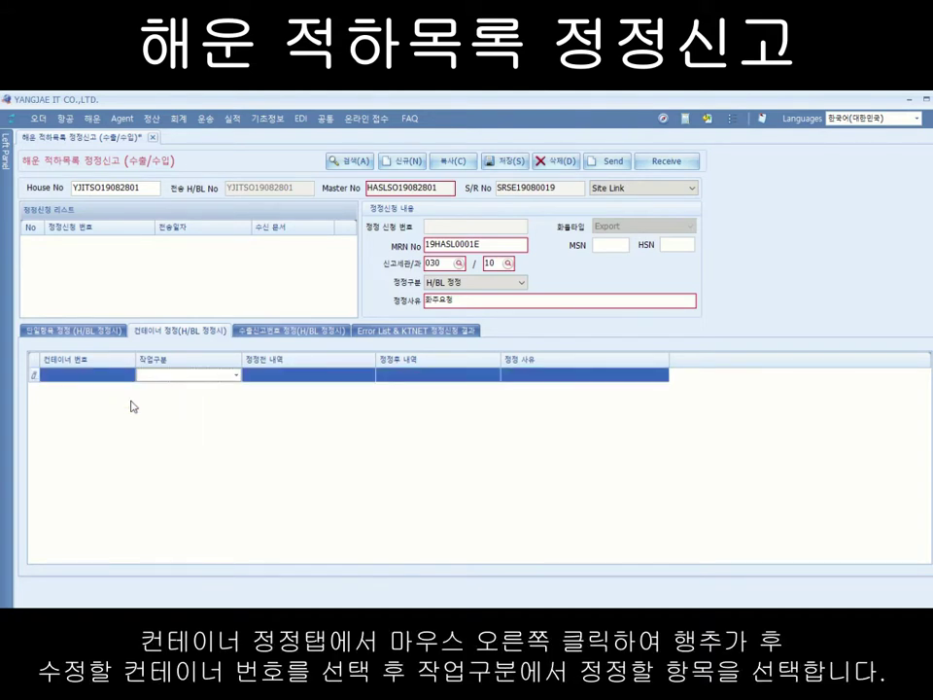
pyautogui.click(129, 378)
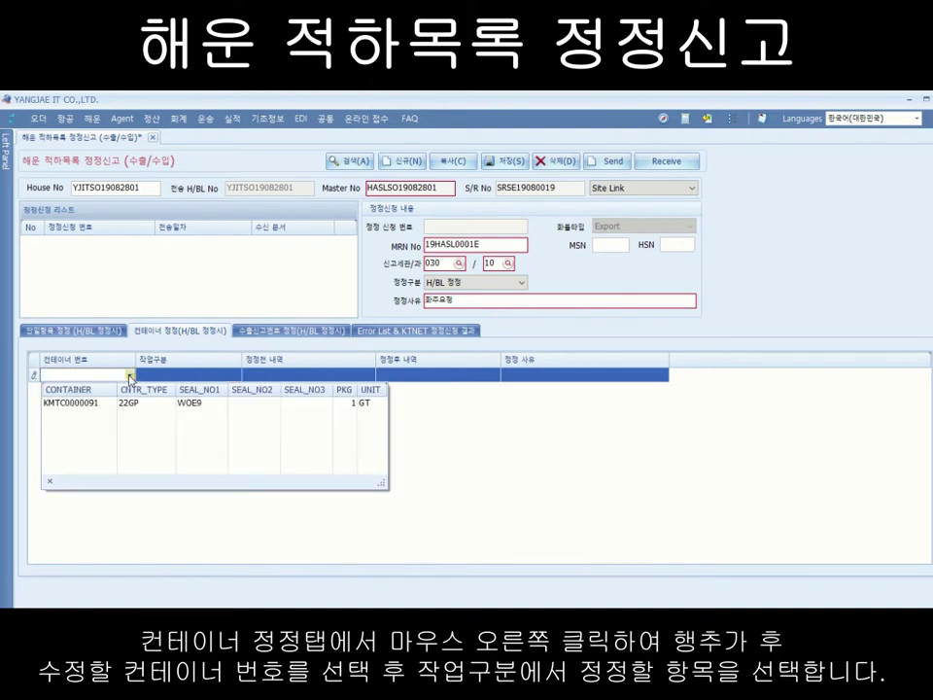
pyautogui.click(96, 404)
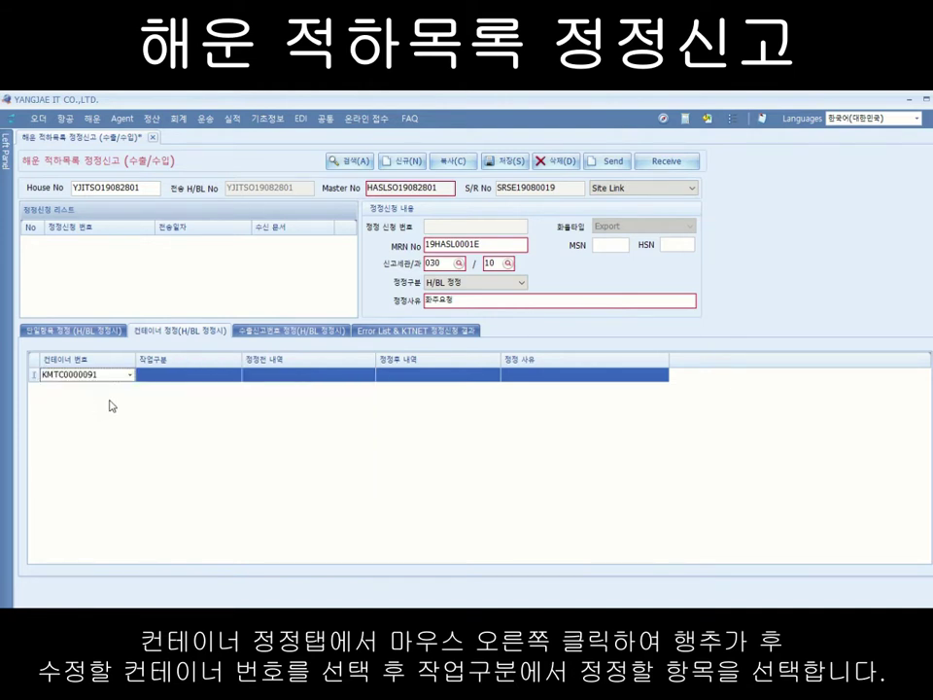
# Step: Set the row's work type to [EH] 컨테이너 번호 정정
pyautogui.click(235, 376)
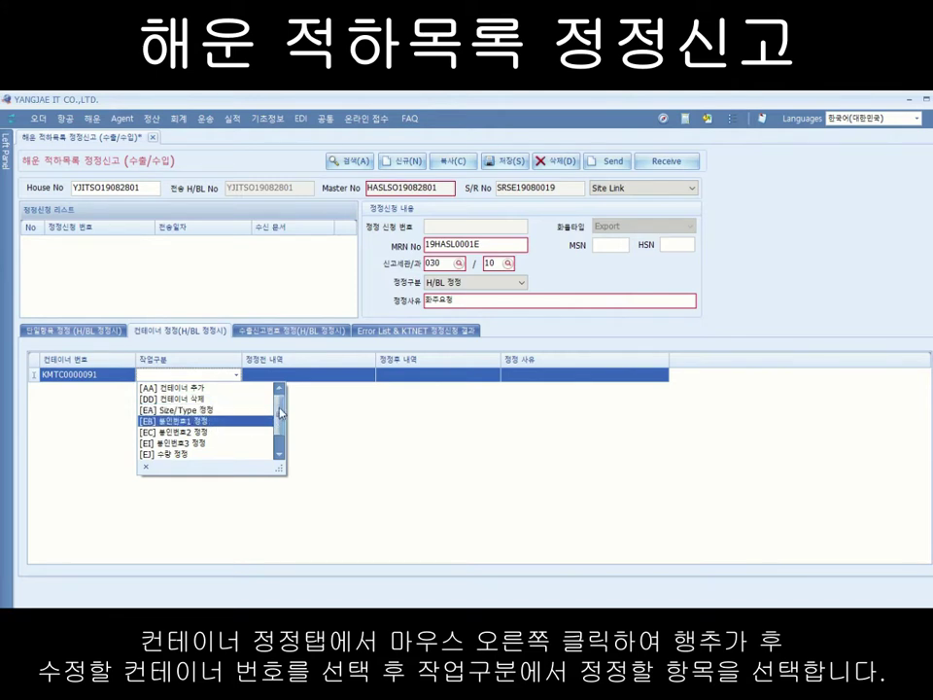
pyautogui.scroll(-1, 204, 435)
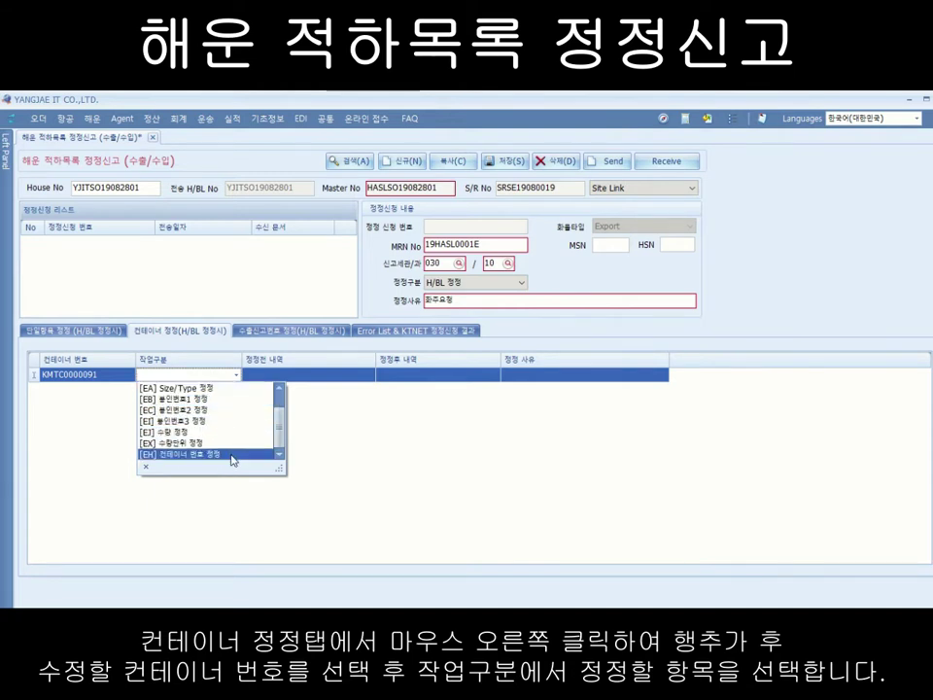
pyautogui.scroll(1, 278, 417)
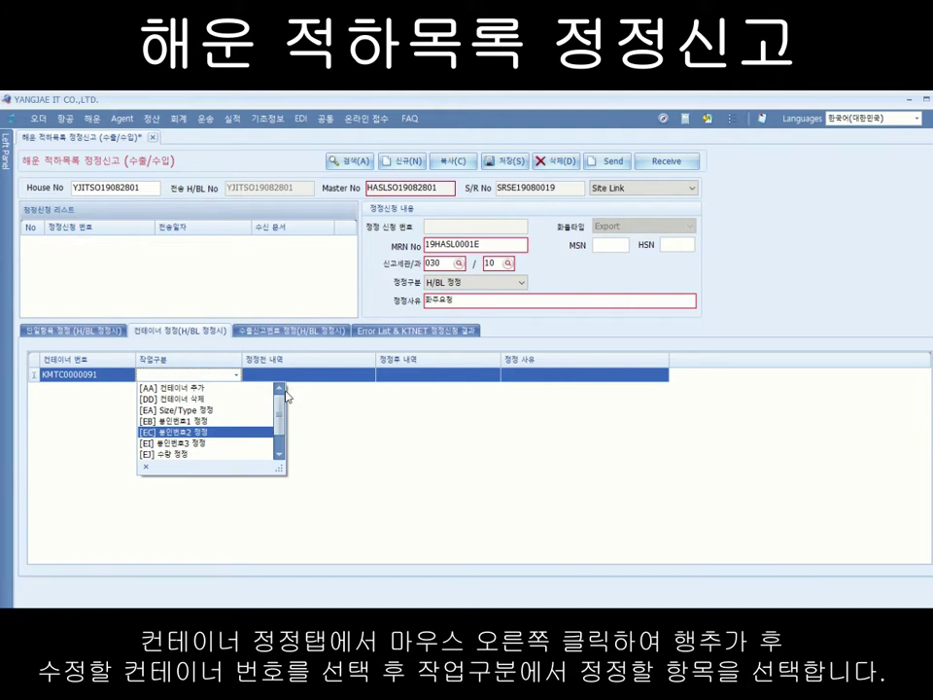
pyautogui.scroll(-1, 281, 428)
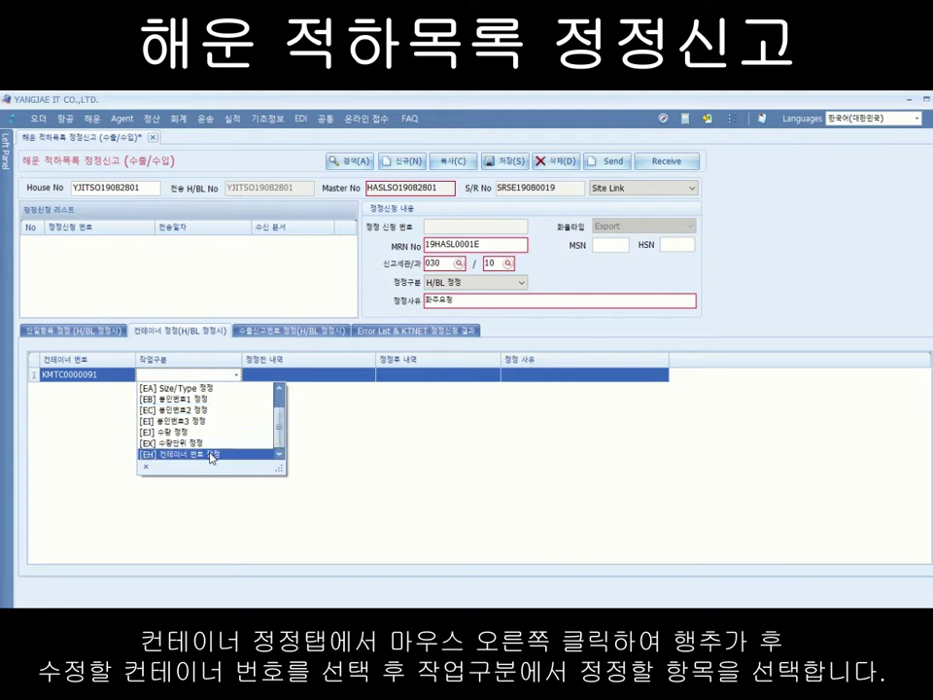
pyautogui.click(210, 453)
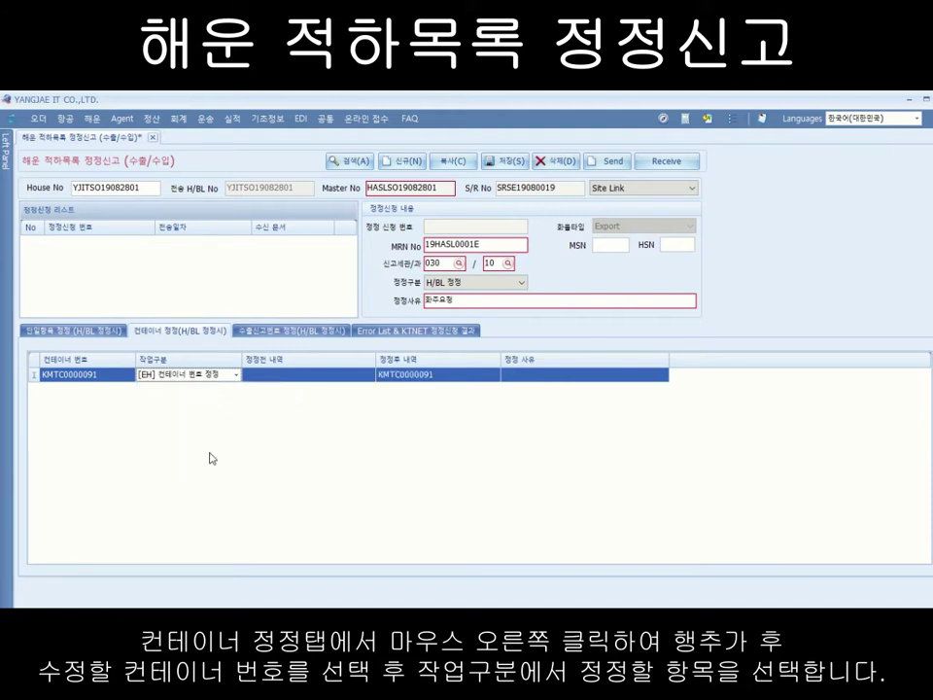
pyautogui.click(268, 375)
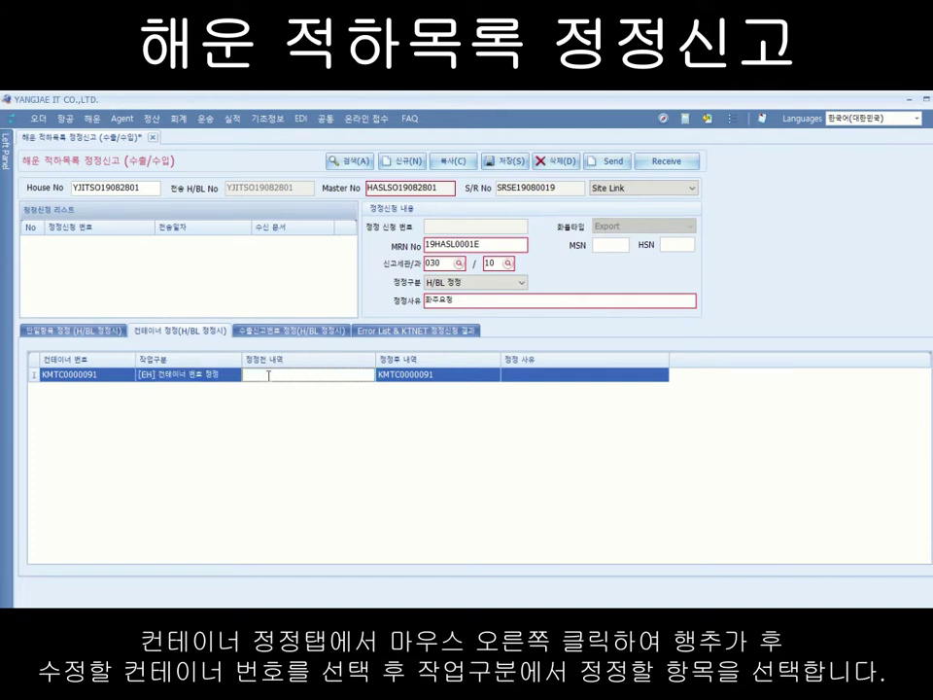
# Step: Enter previous container number KMTX0987656 and reason 화주요청 on the KMTC0000091 row
pyautogui.write('KMTX0987656')
pyautogui.click(420, 375)
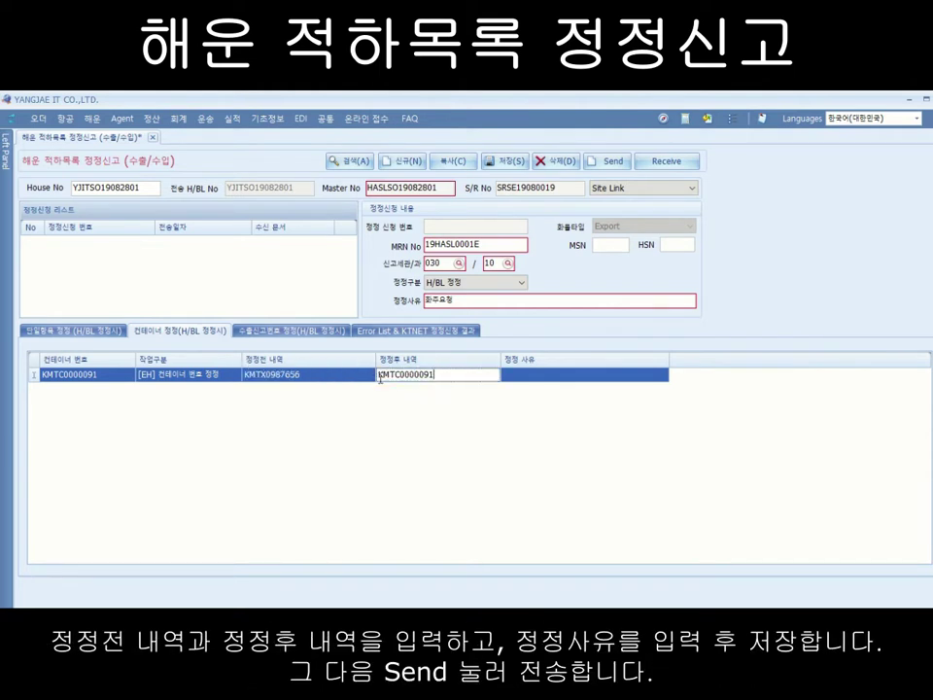
pyautogui.click(515, 375)
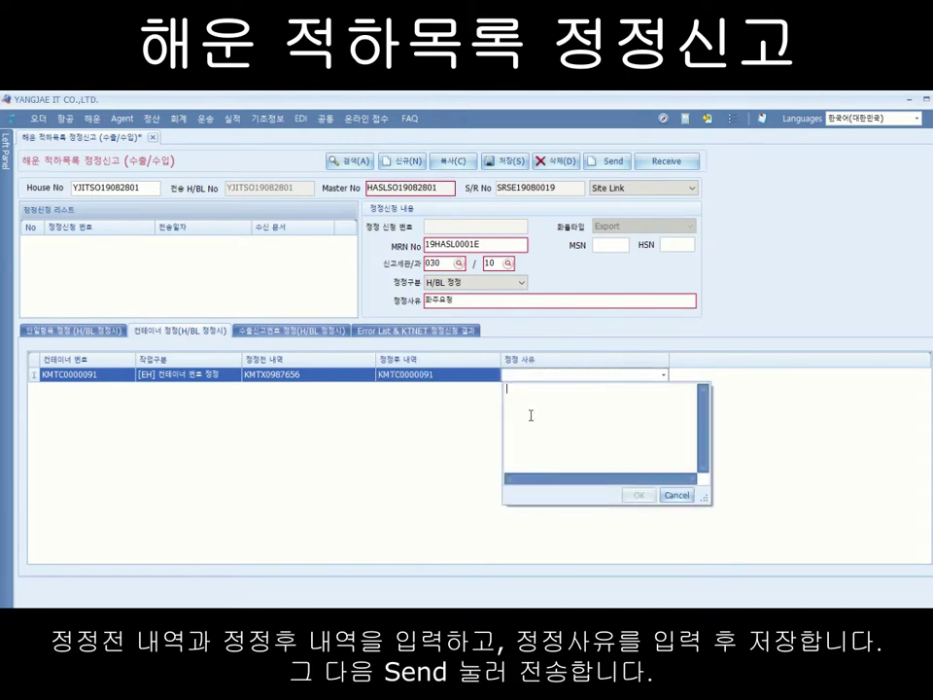
pyautogui.write('화주요청')
pyautogui.click(639, 495)
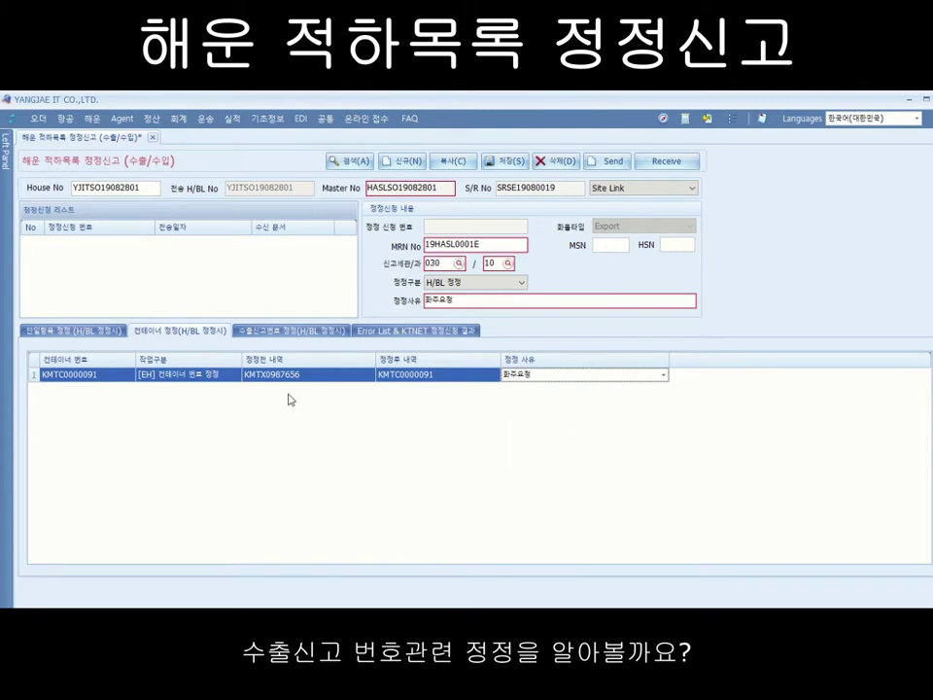
# Step: Add an export declaration correction row with work type [X] 수출신고번호변경
pyautogui.click(296, 333)
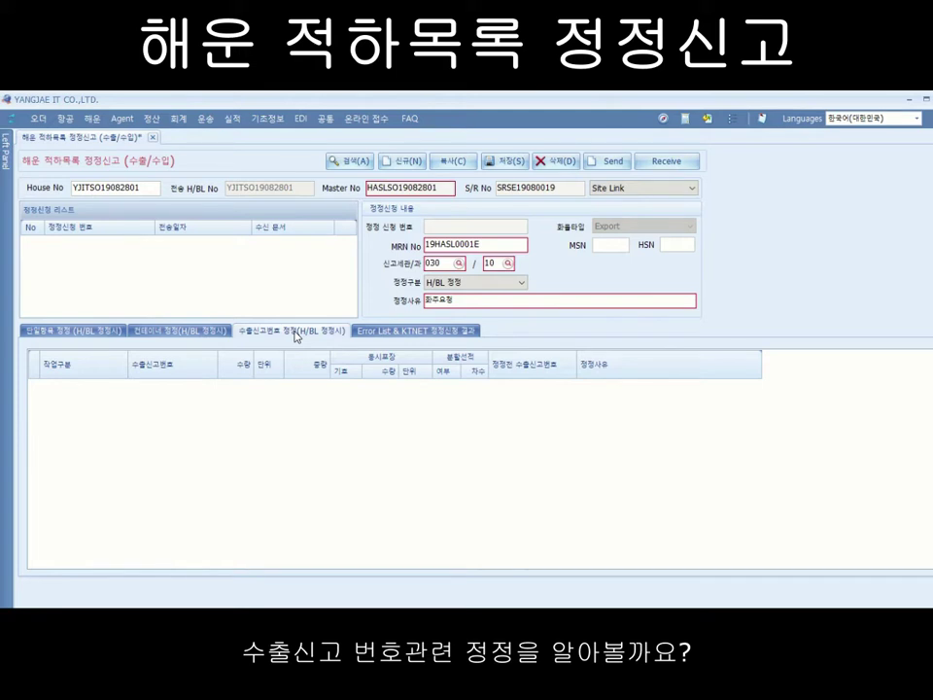
pyautogui.rightClick(82, 413)
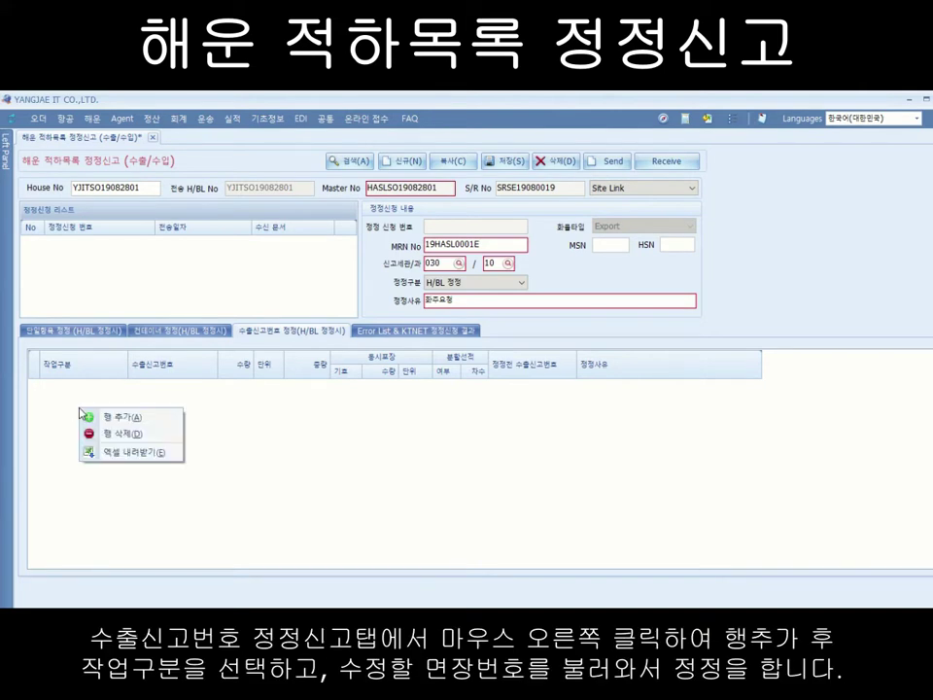
pyautogui.click(121, 418)
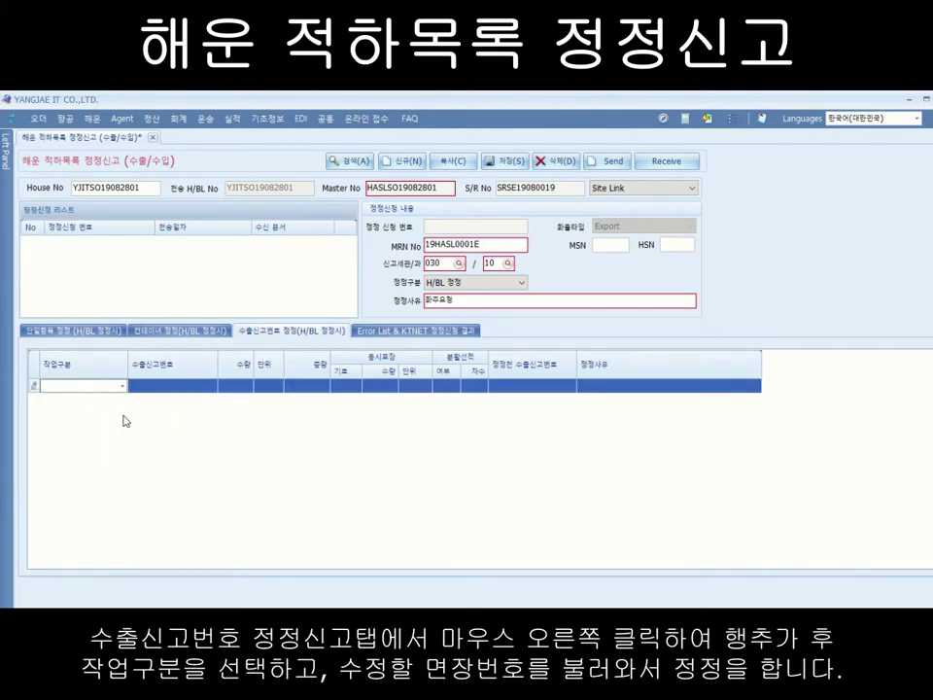
pyautogui.click(123, 387)
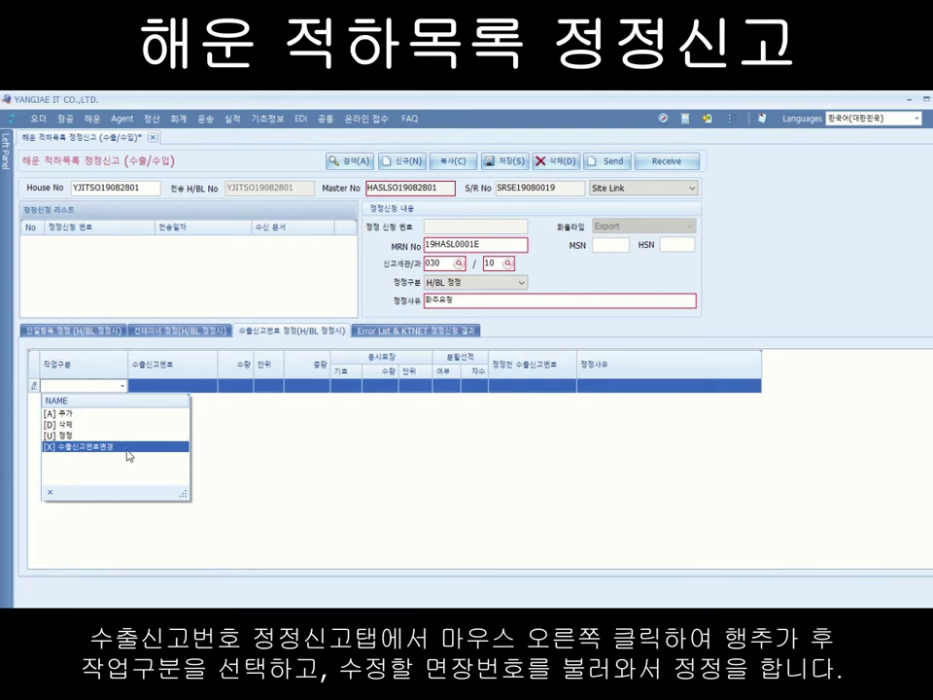
pyautogui.click(129, 455)
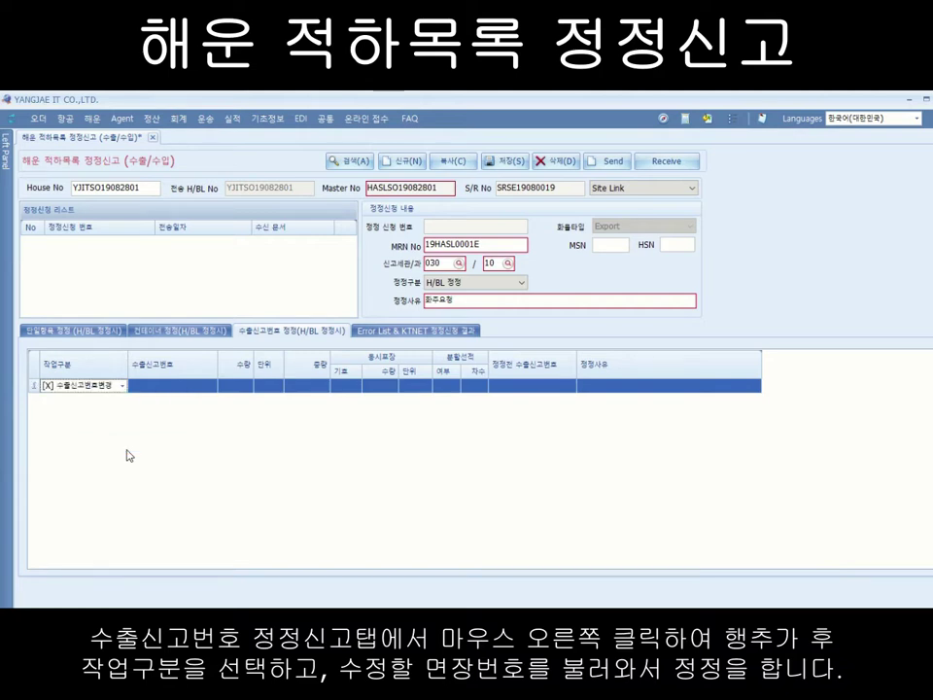
pyautogui.click(211, 387)
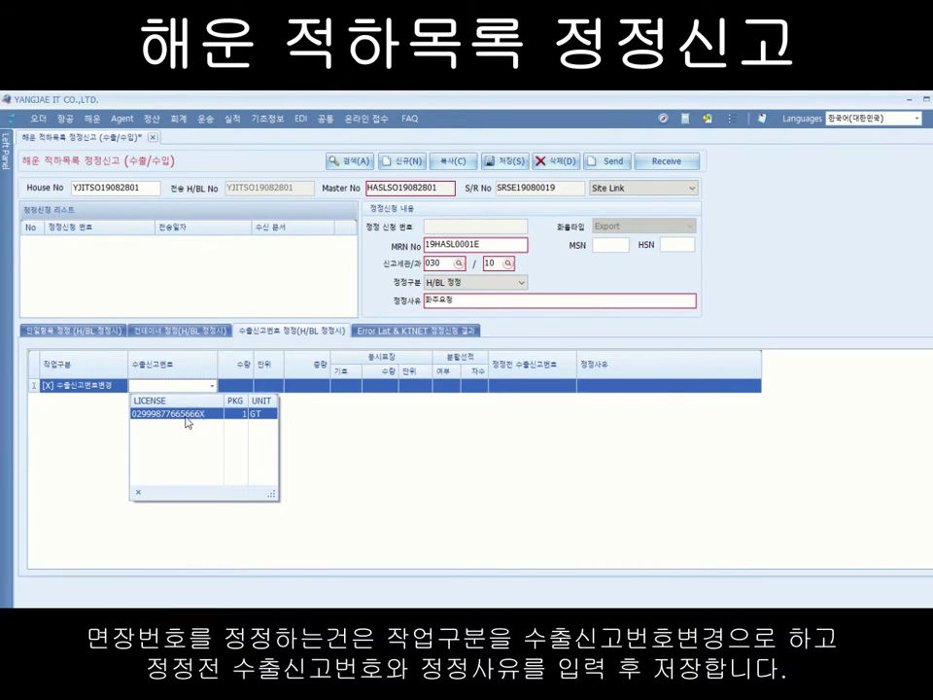
pyautogui.click(187, 414)
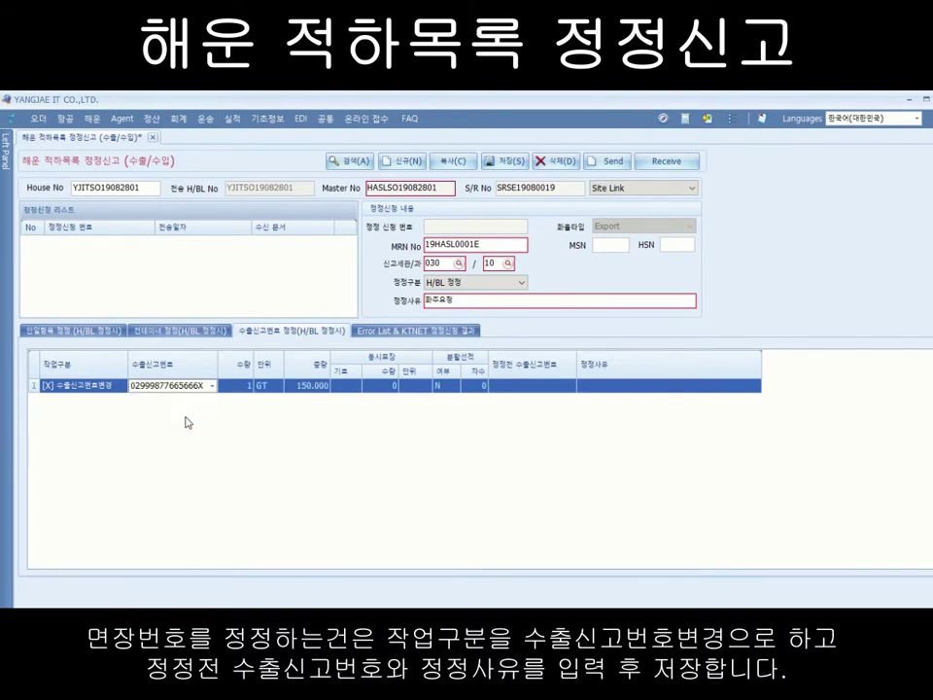
pyautogui.click(528, 387)
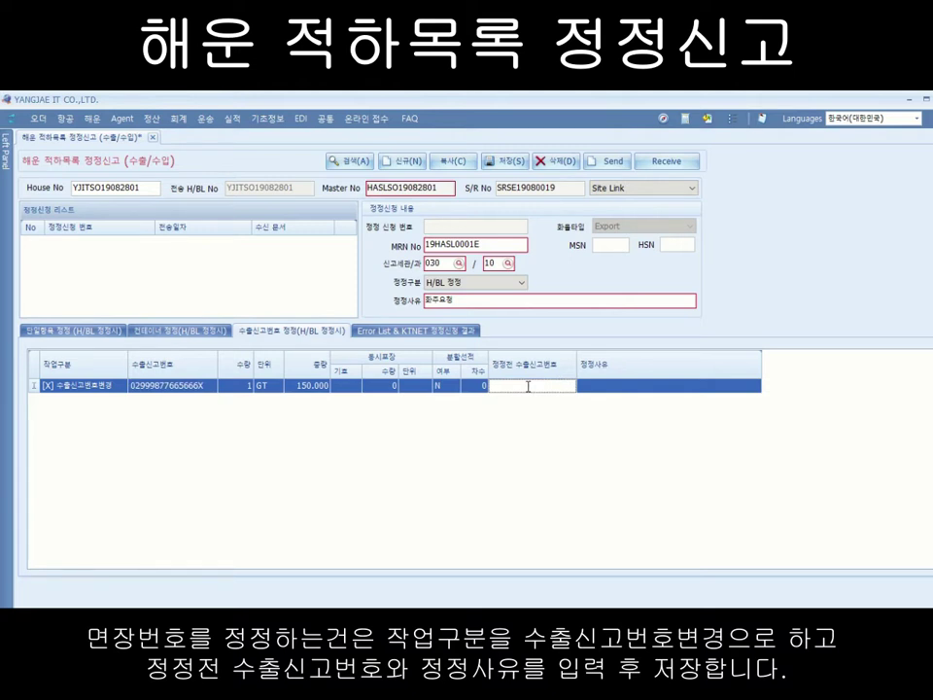
pyautogui.write('09898')
pyautogui.write('78787')
pyautogui.write('6565')
pyautogui.press('BackSpace')
pyautogui.write('X')
pyautogui.press('Tab')
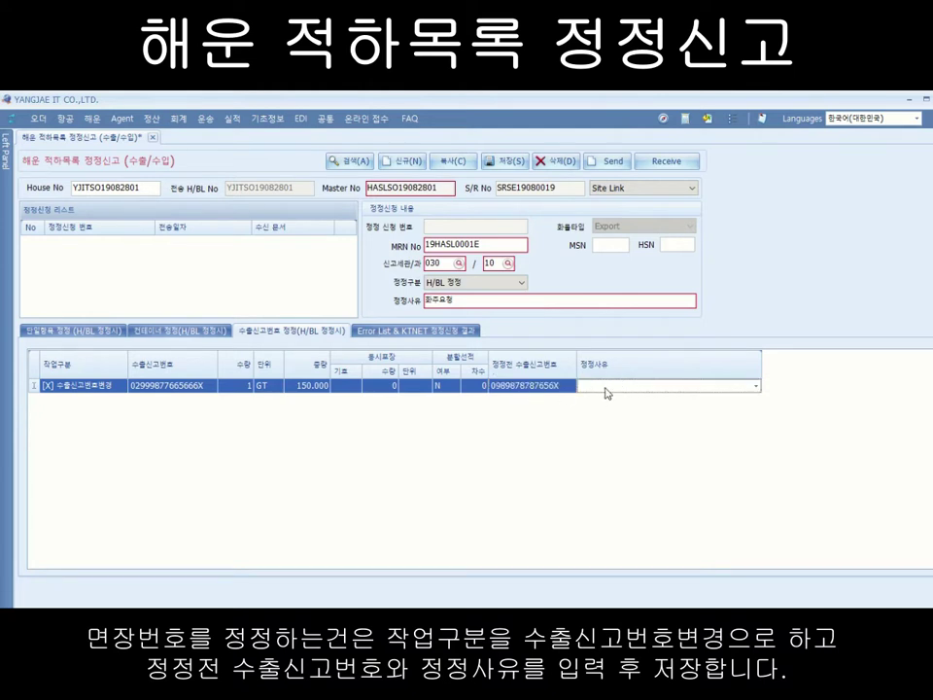
pyautogui.click(602, 386)
pyautogui.write('화주요청')
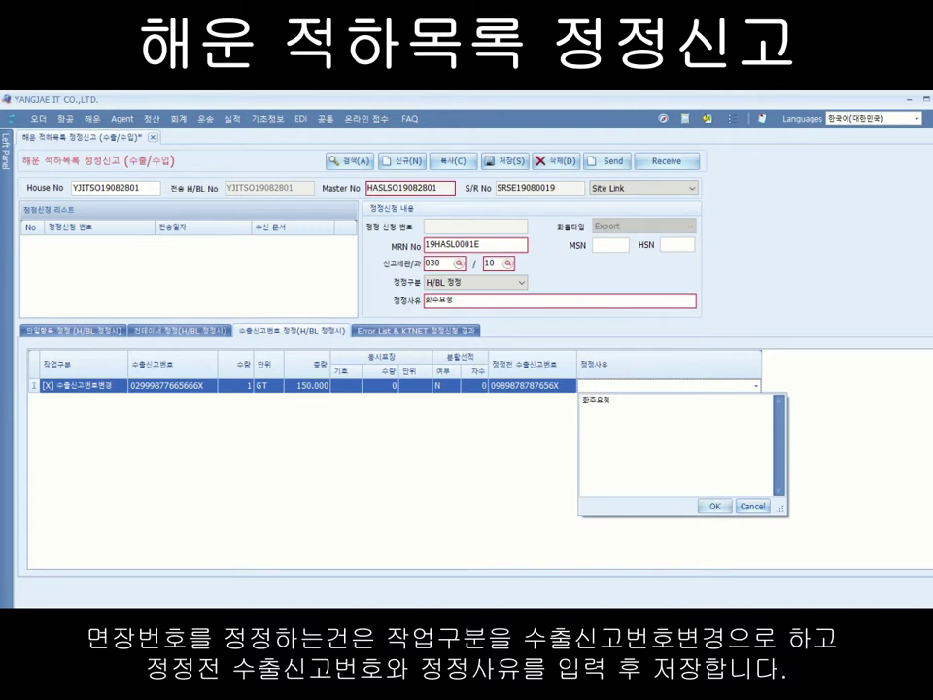
pyautogui.click(714, 506)
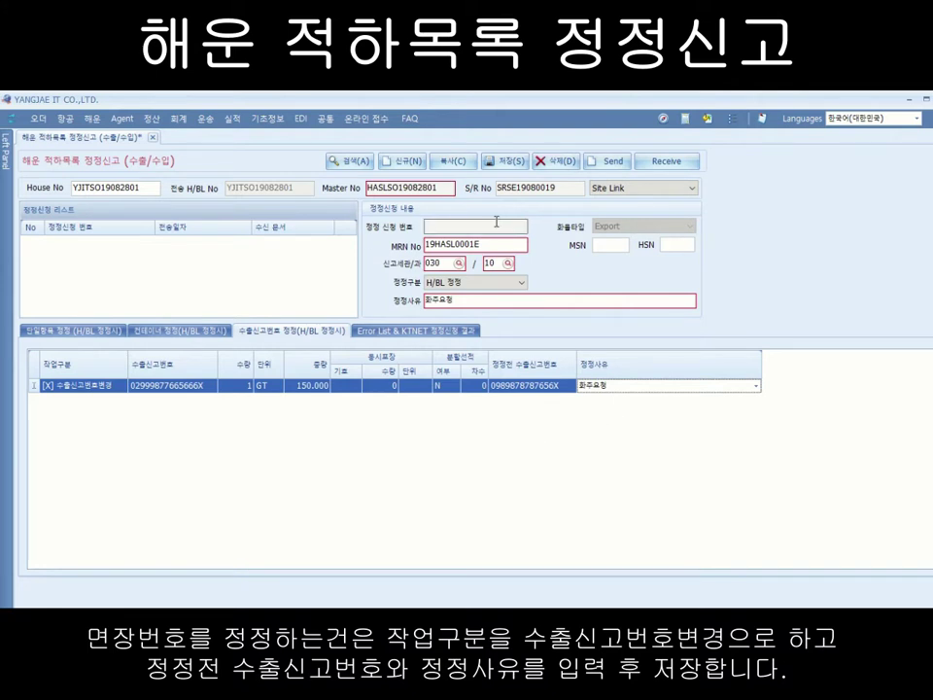
# Step: Check the [CA] row's value 2 and the container row, ending on the single-item corrections
pyautogui.click(64, 333)
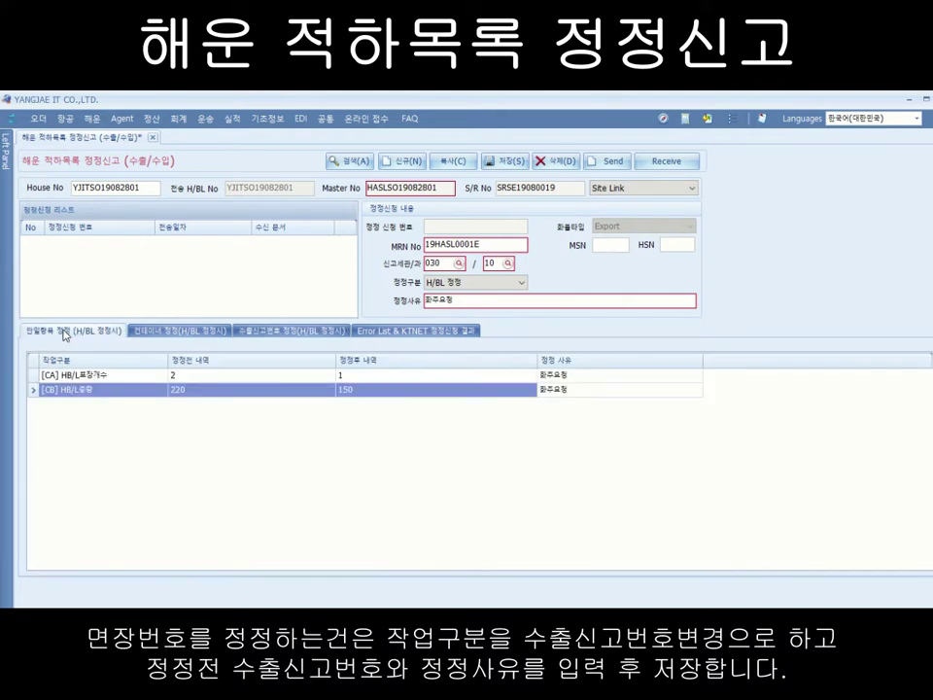
pyautogui.click(226, 376)
pyautogui.click(191, 388)
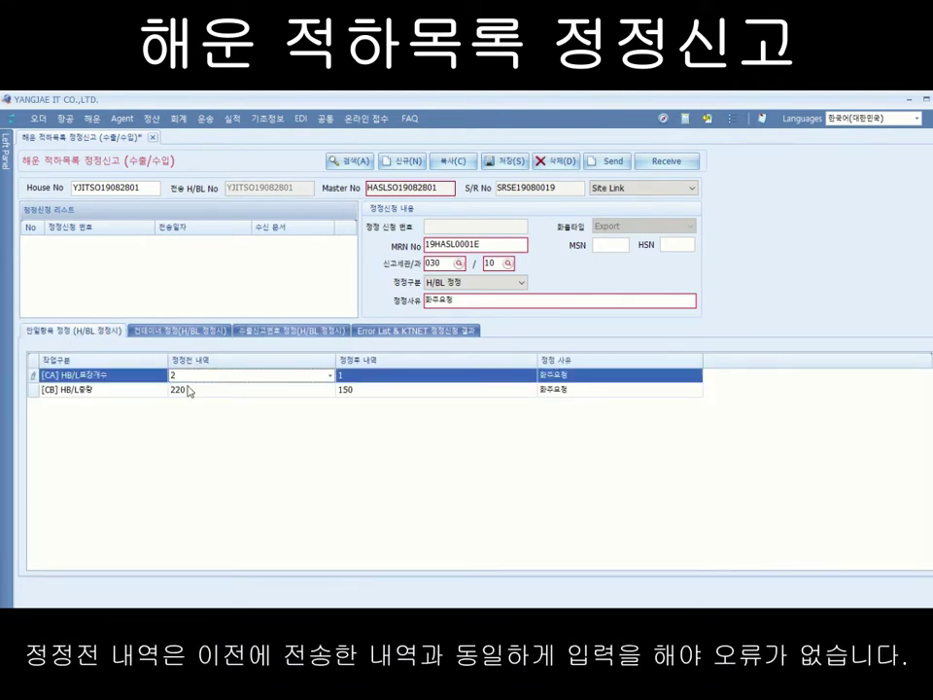
pyautogui.click(180, 330)
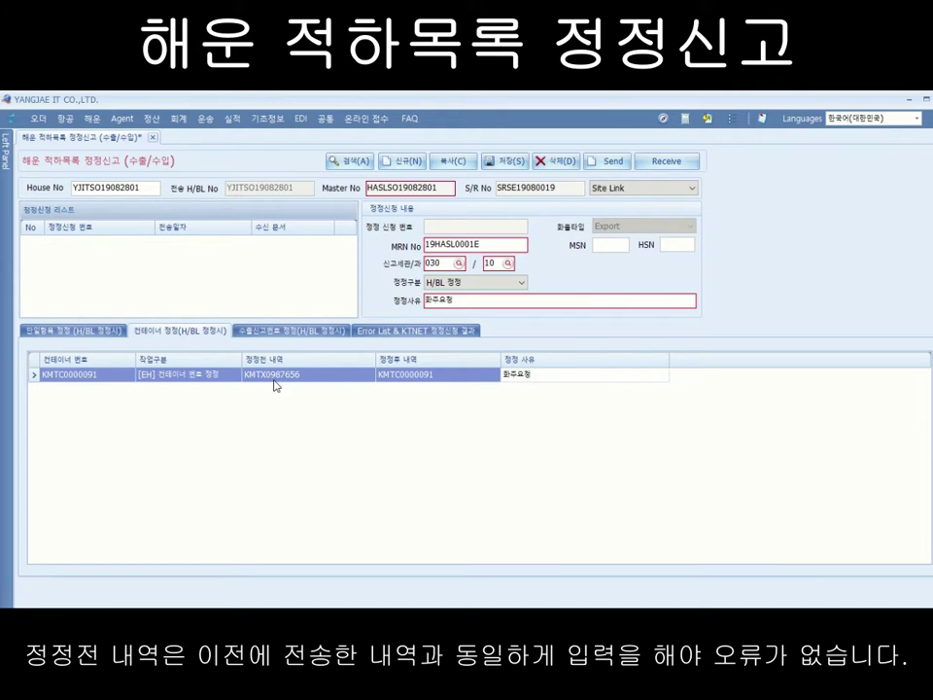
pyautogui.click(95, 332)
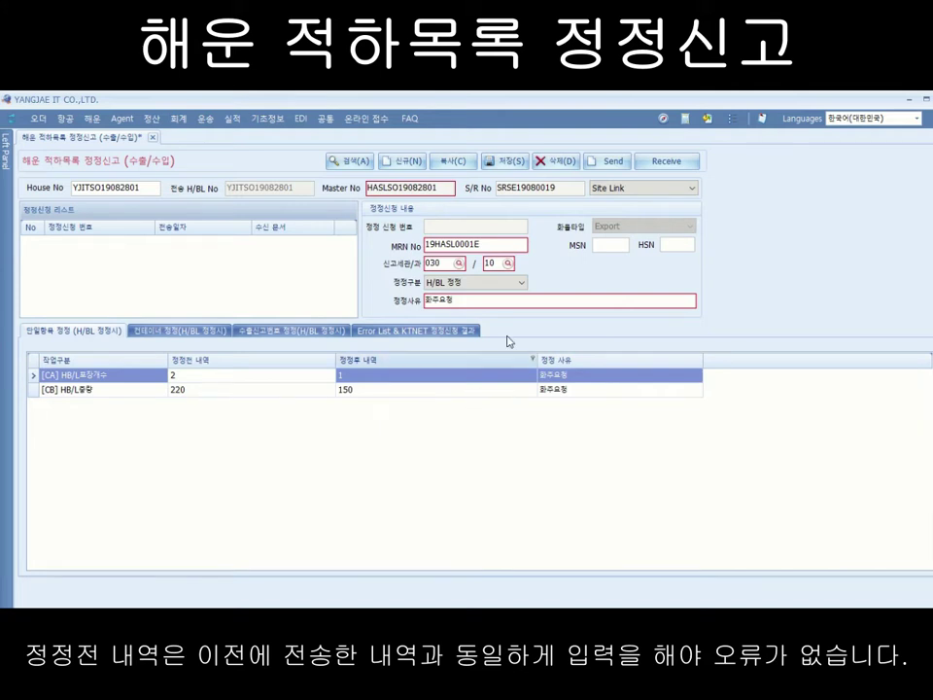
# Step: Save and confirm the correction request, then select its new entry in the request list
pyautogui.click(511, 161)
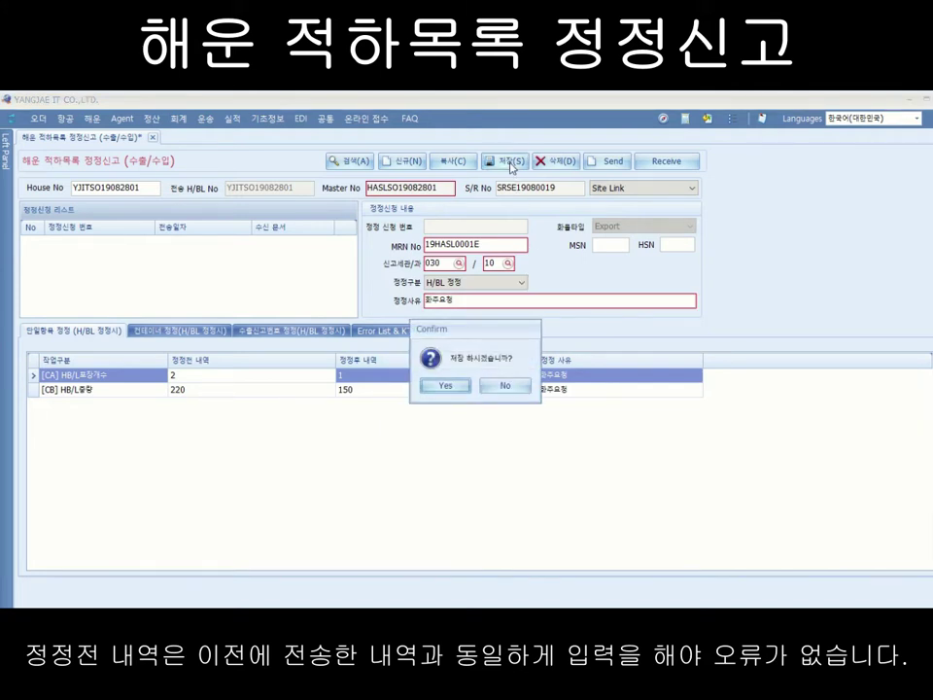
pyautogui.click(444, 387)
pyautogui.press('Return')
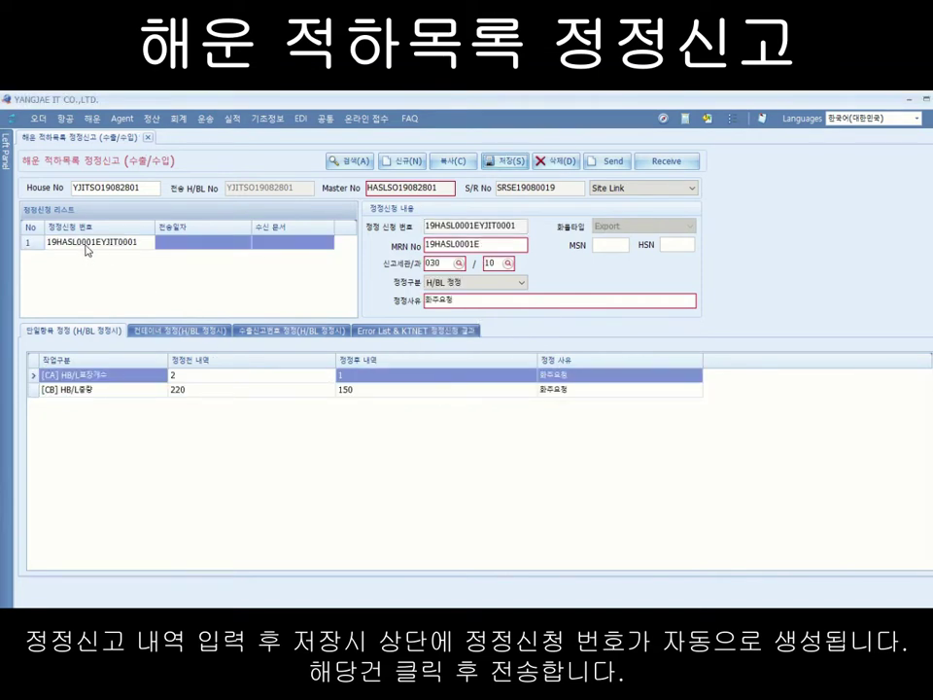
pyautogui.click(85, 246)
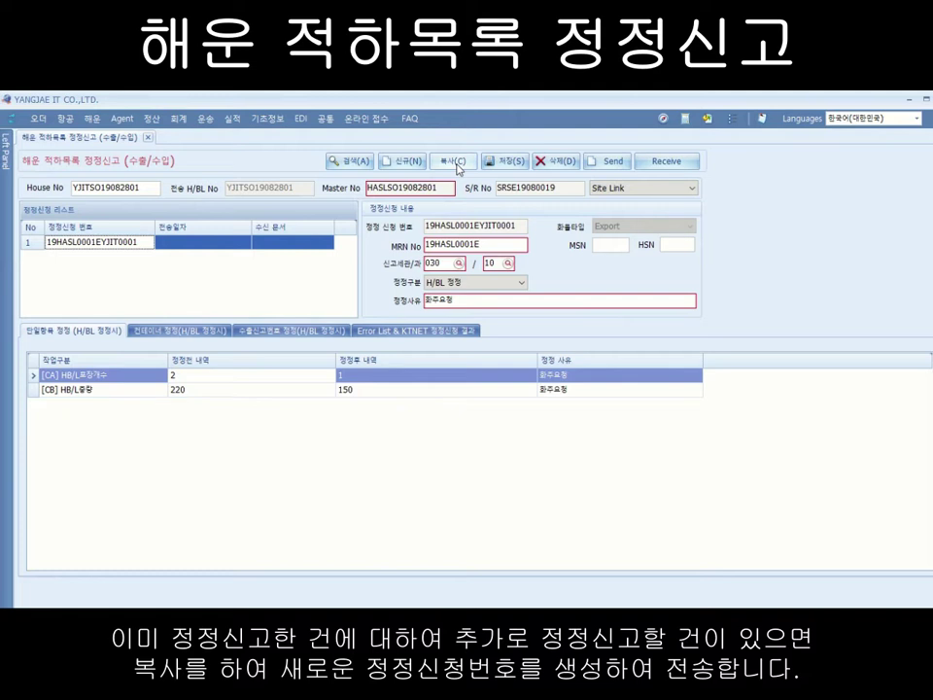
# Step: Copy the existing correction request into a new request, confirming the copy
pyautogui.click(455, 162)
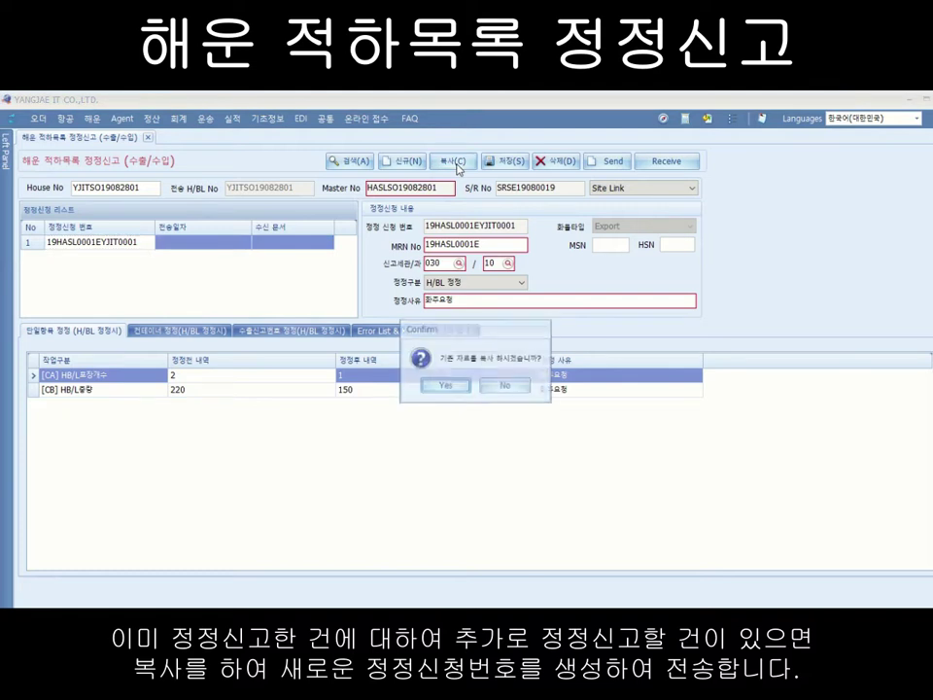
pyautogui.click(445, 386)
pyautogui.press('Return')
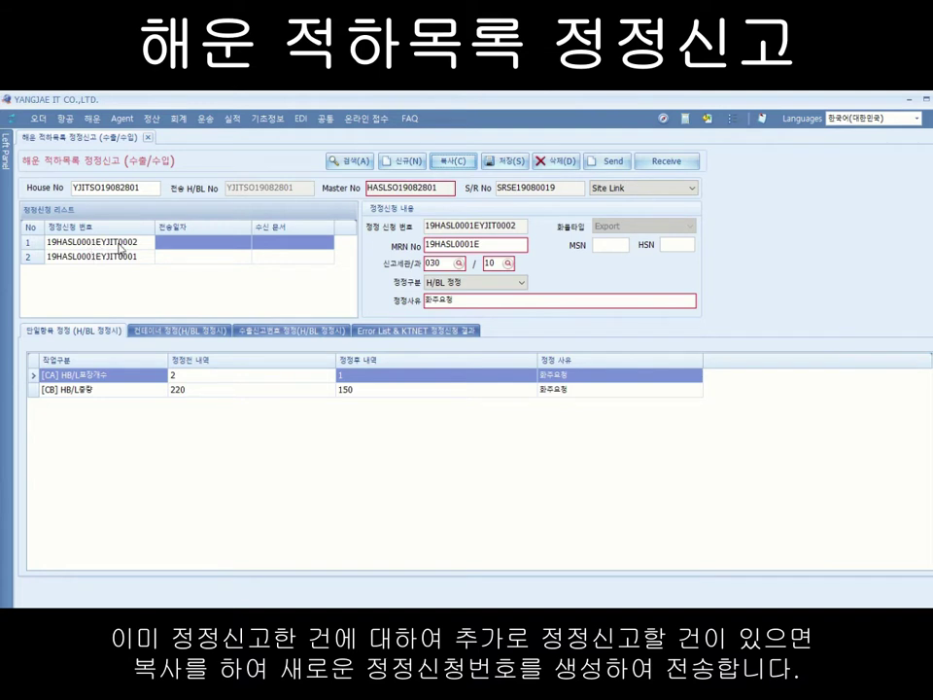
# Step: On new request 19HASL0001EYJIT0002, start deleting the [CA] package-count correction row
pyautogui.click(119, 245)
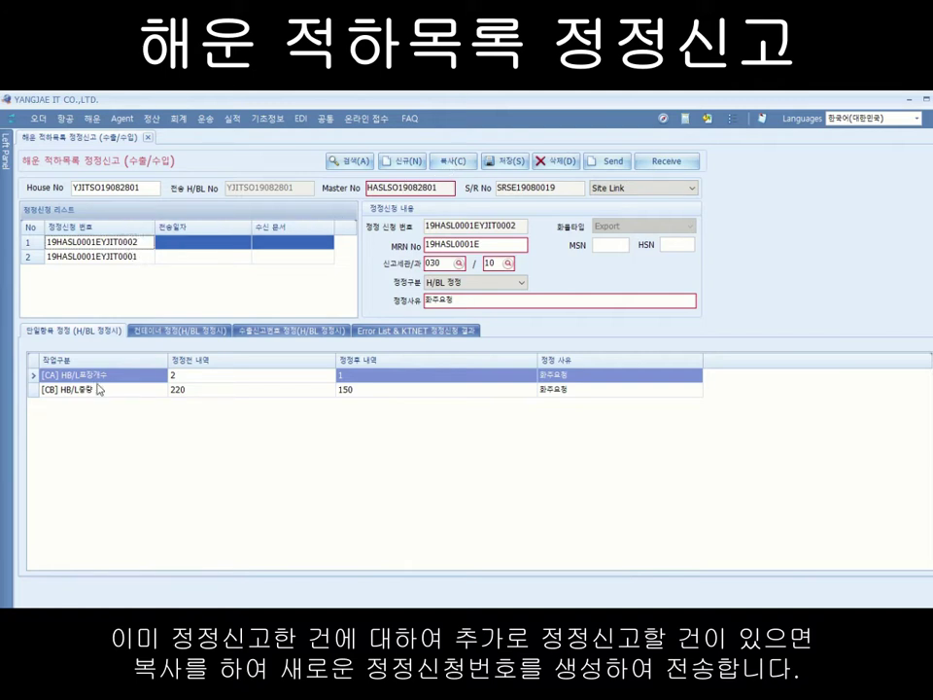
pyautogui.rightClick(113, 377)
pyautogui.click(134, 384)
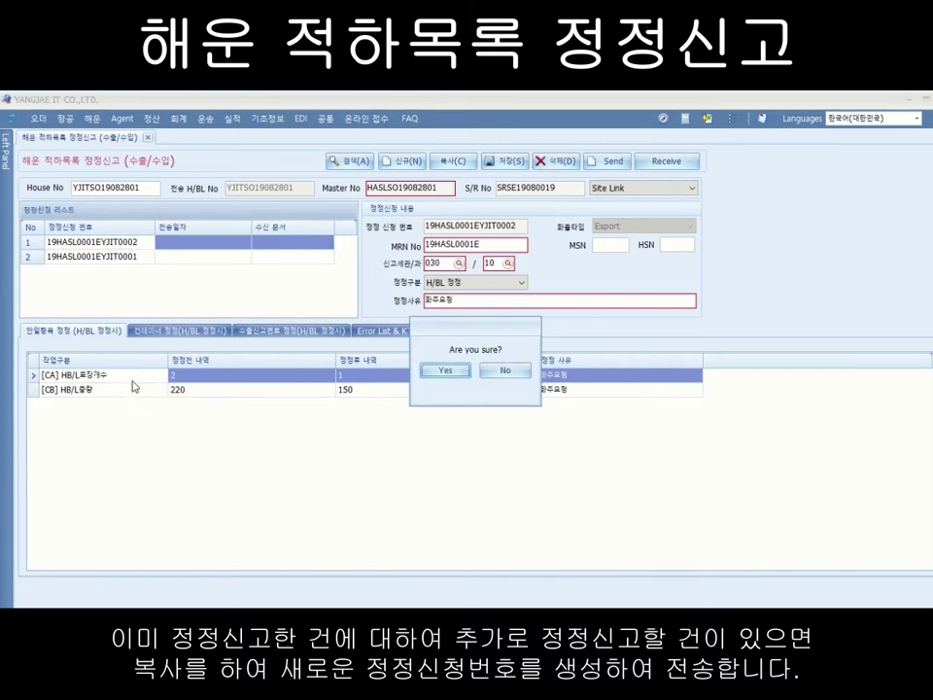
# Step: Delete the [CA] package-count and [CB] weight correction rows from request 0002
pyautogui.click(456, 377)
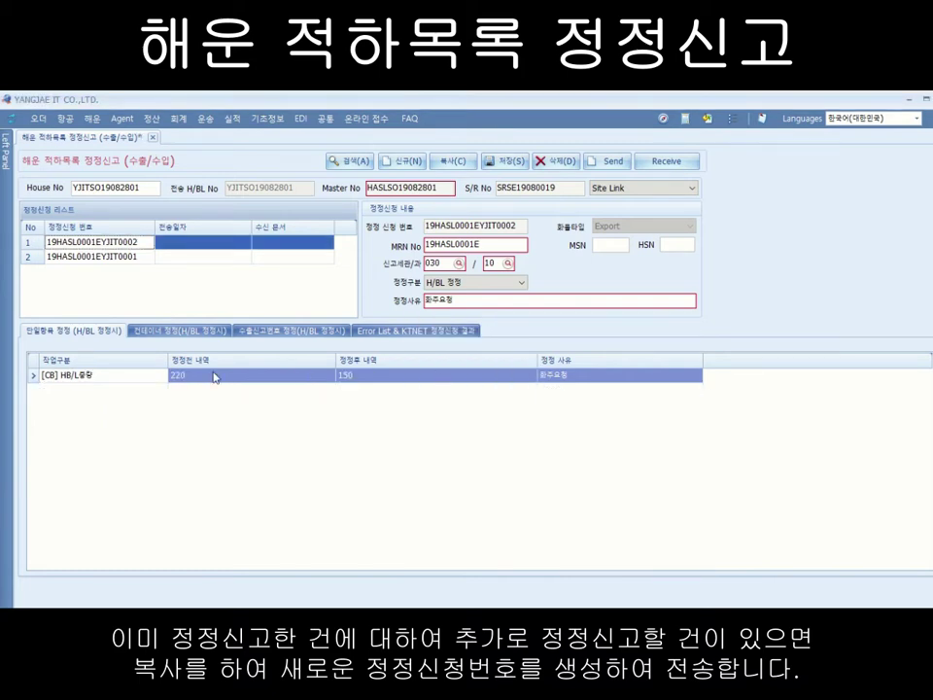
pyautogui.rightClick(121, 375)
pyautogui.click(165, 397)
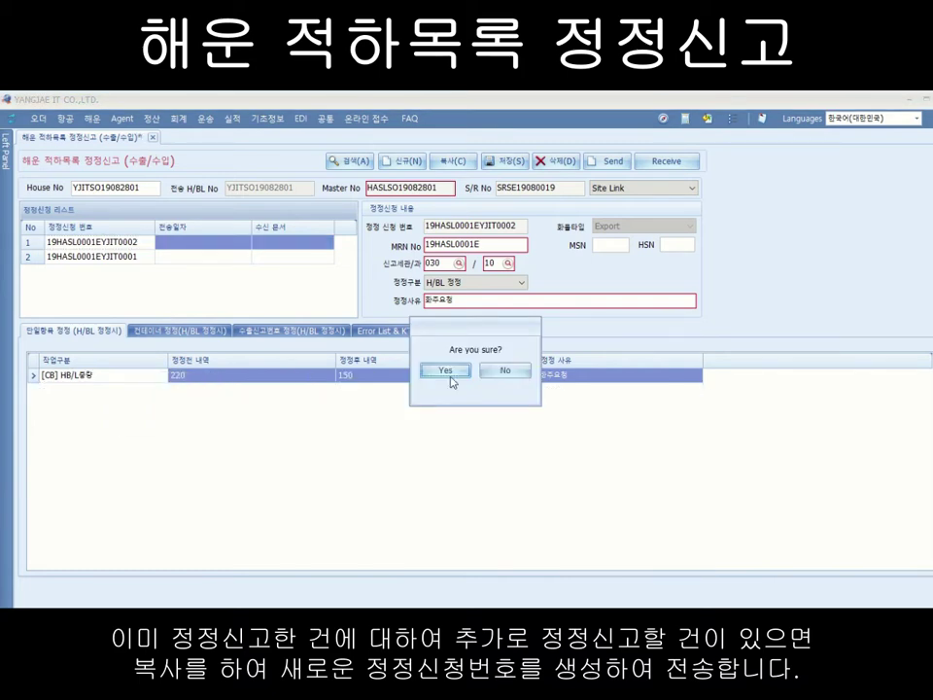
pyautogui.click(452, 375)
# Step: Add a [BF] item-name correction row with pre-correction value ITEM
pyautogui.rightClick(133, 395)
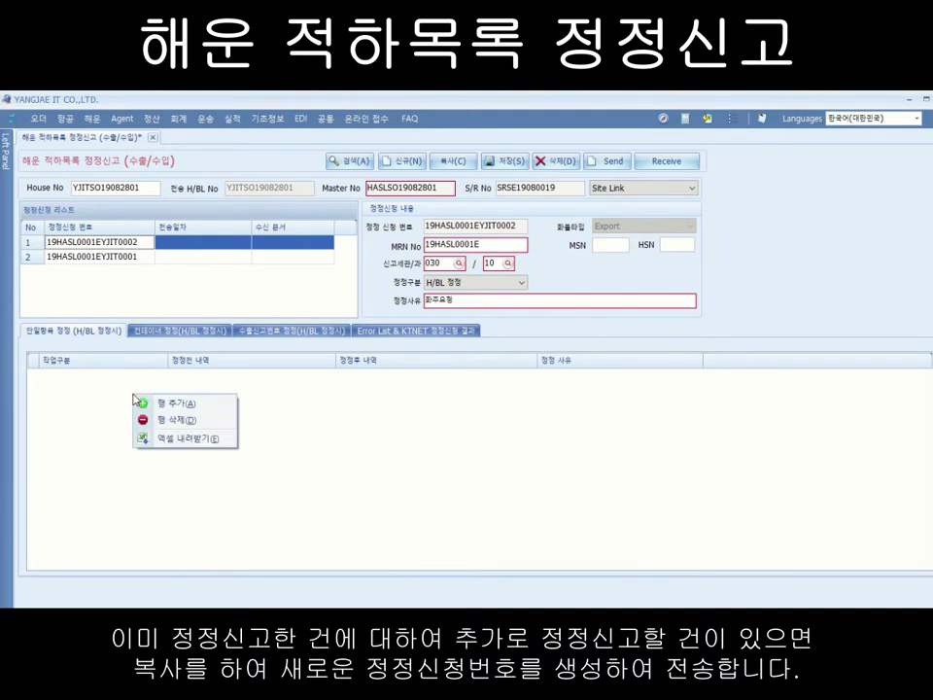
pyautogui.click(160, 402)
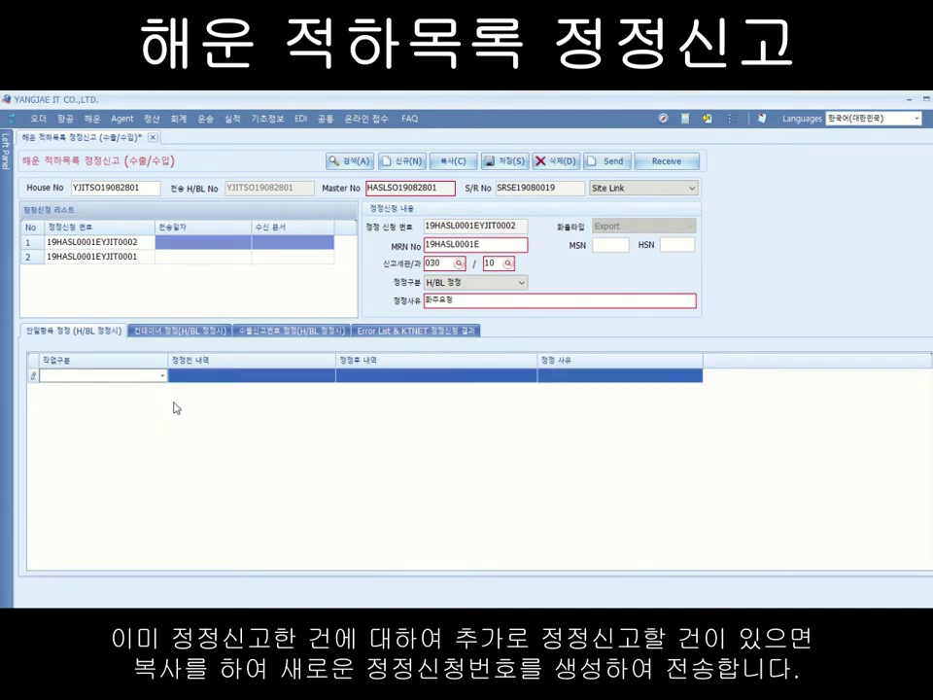
pyautogui.click(163, 375)
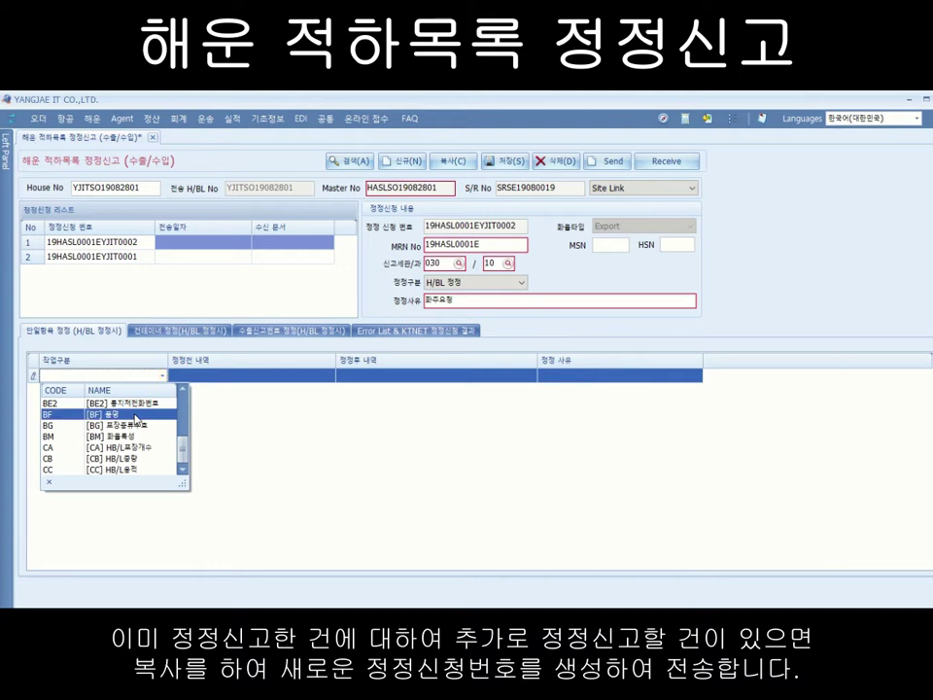
pyautogui.click(112, 414)
pyautogui.click(205, 383)
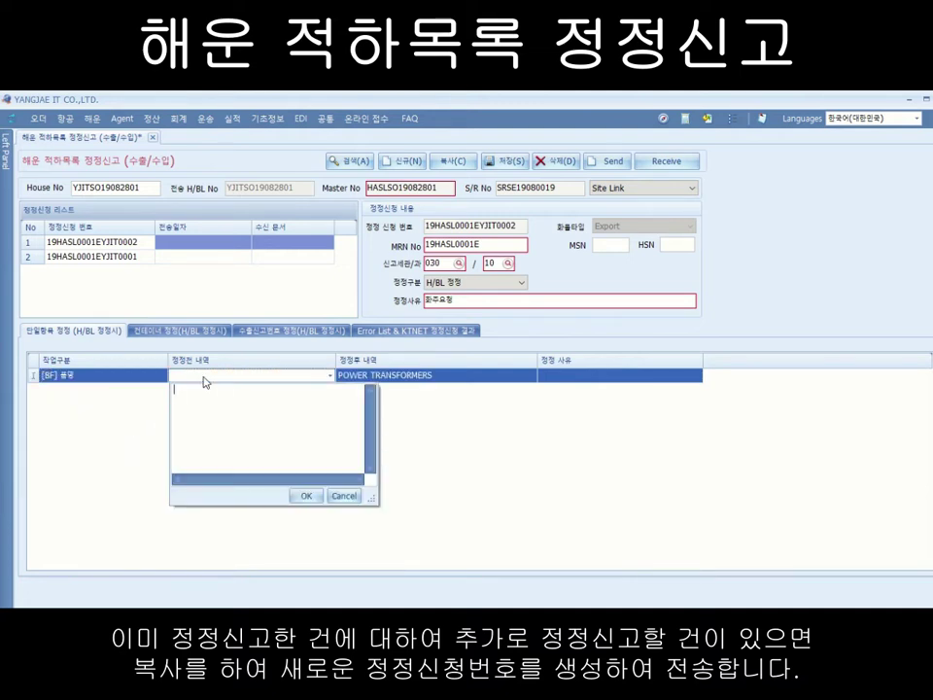
pyautogui.write('리')
pyautogui.press('BackSpace')
pyautogui.write('item')
pyautogui.press('capslock')
pyautogui.press('BackSpace')
pyautogui.press('BackSpace')
pyautogui.press('BackSpace')
pyautogui.press('BackSpace')
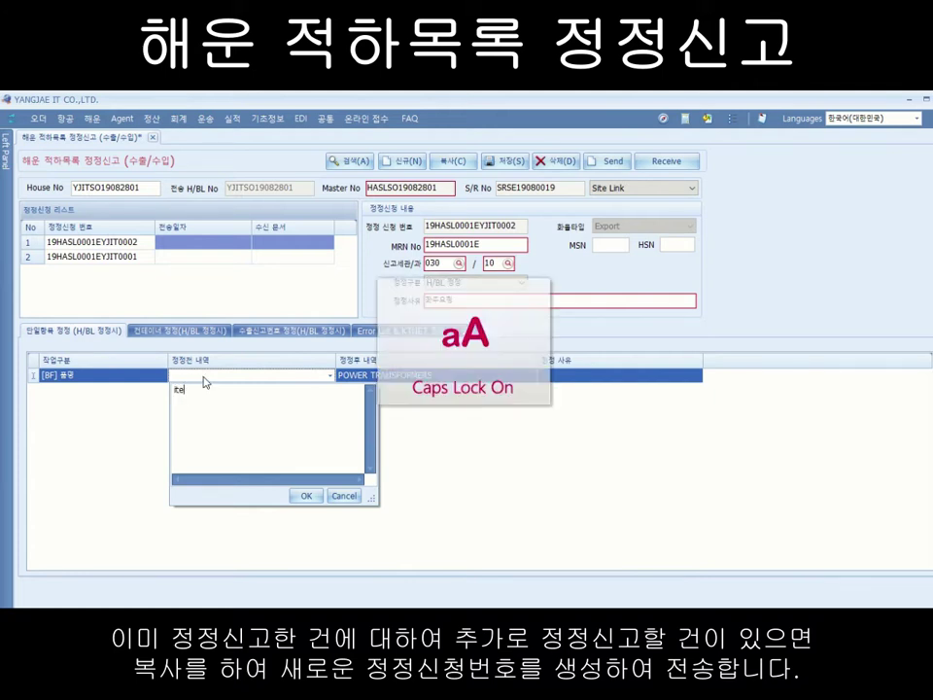
pyautogui.write('ITEM')
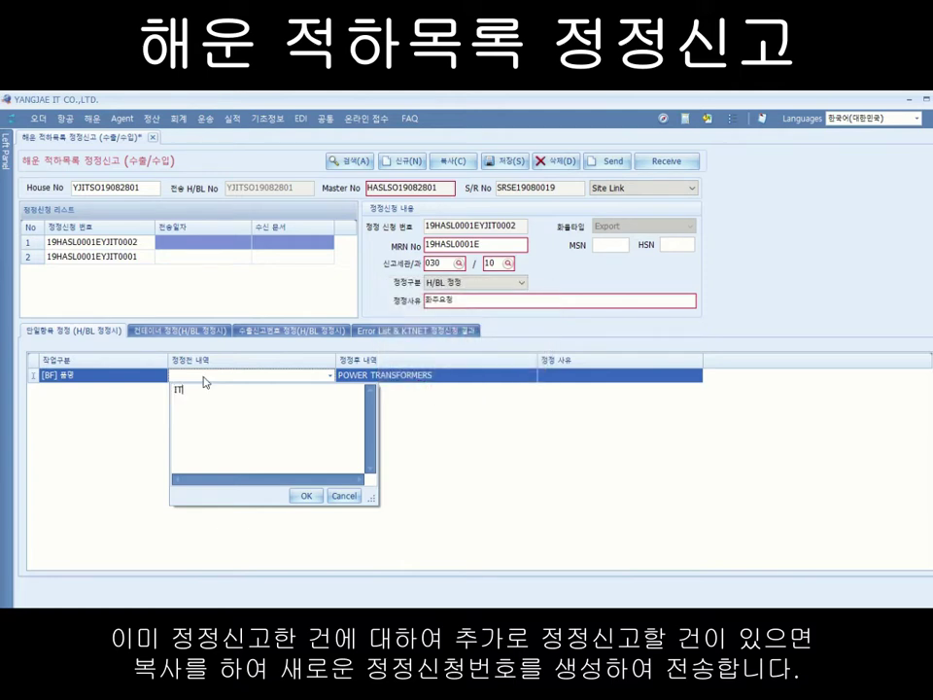
pyautogui.click(306, 496)
# Step: Set the row's correction reason to 화주요청 and request saving the correction
pyautogui.click(552, 375)
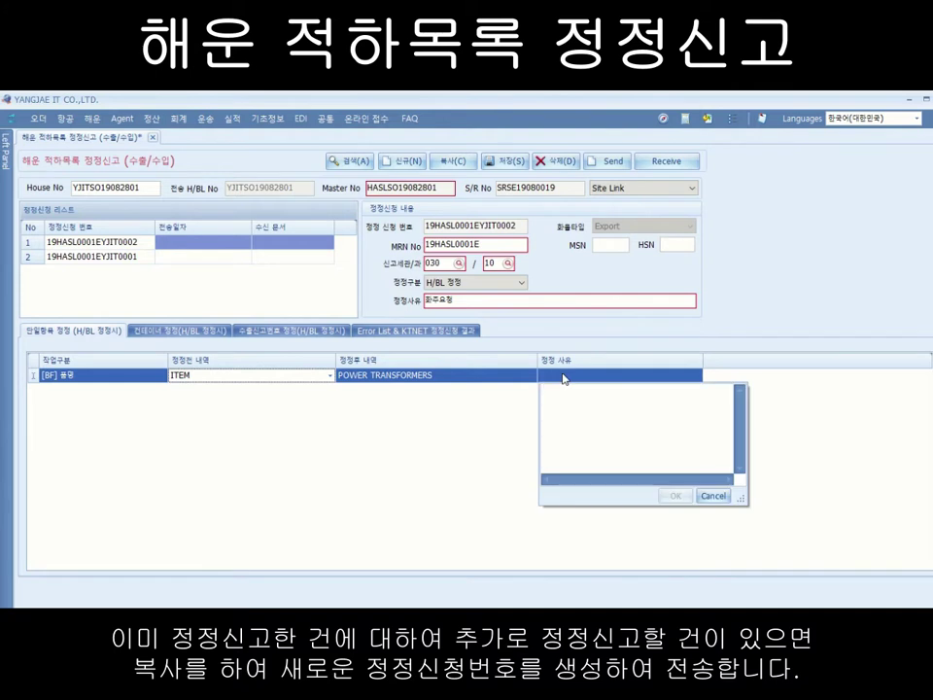
pyautogui.write('화주요청')
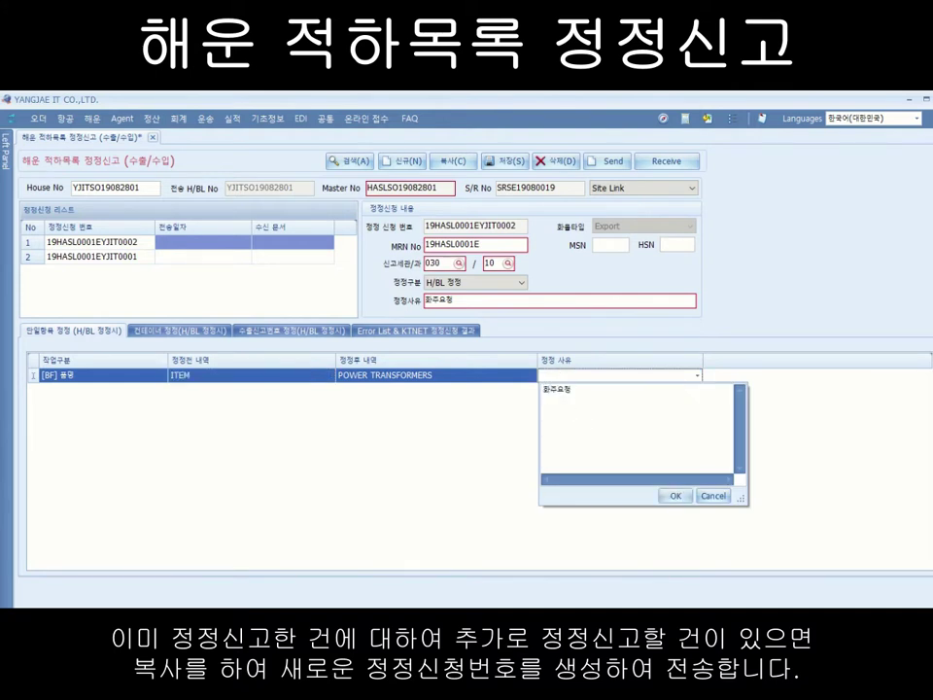
pyautogui.click(676, 496)
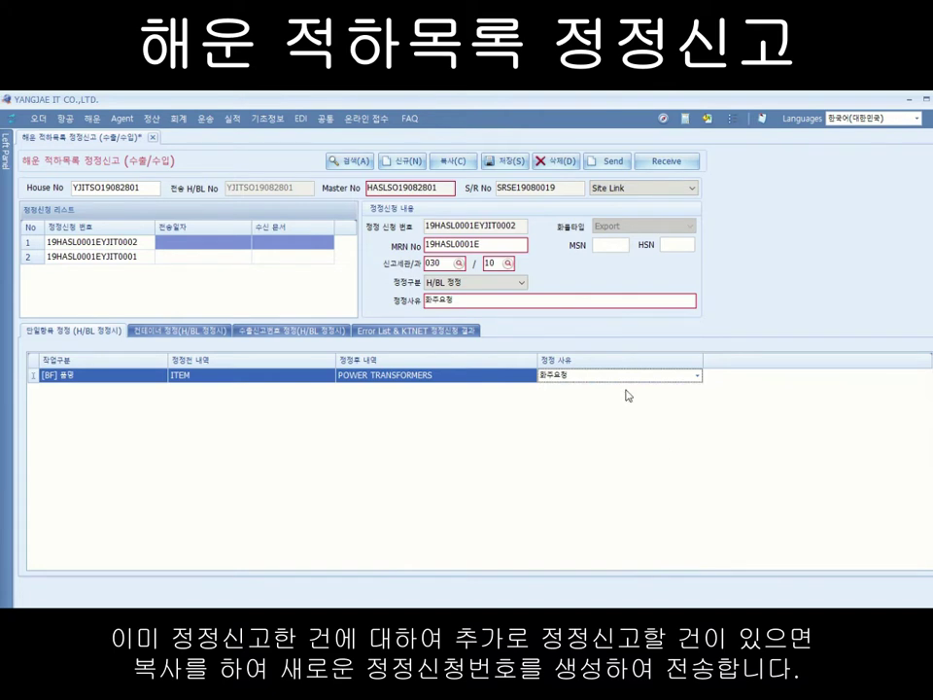
pyautogui.click(498, 167)
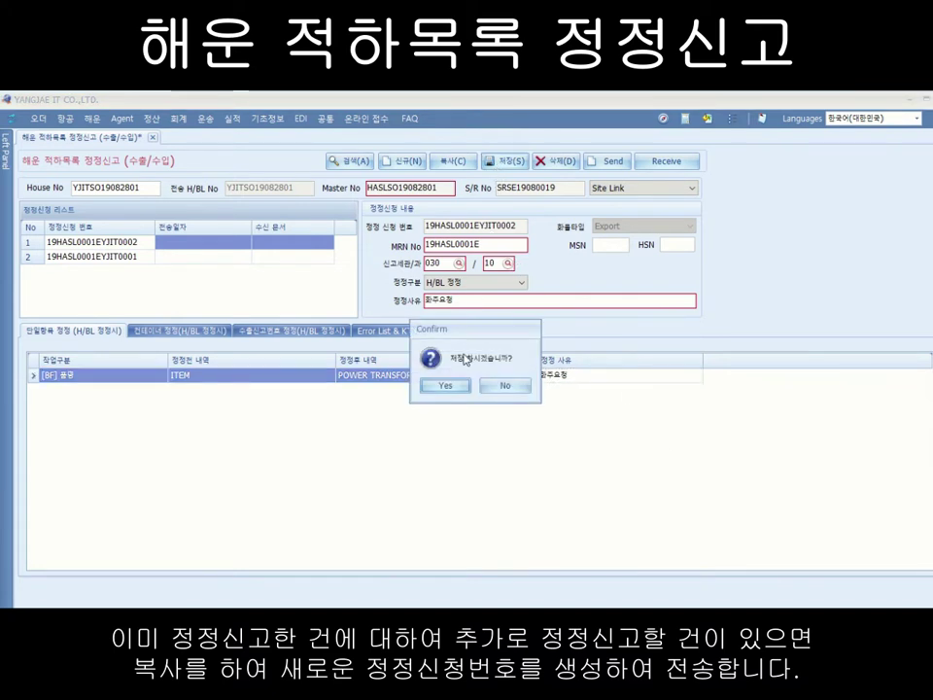
# Step: Confirm saving request 19HASL0001EYJIT0002, then reload it from the request list
pyautogui.click(449, 383)
pyautogui.click(470, 386)
pyautogui.click(103, 247)
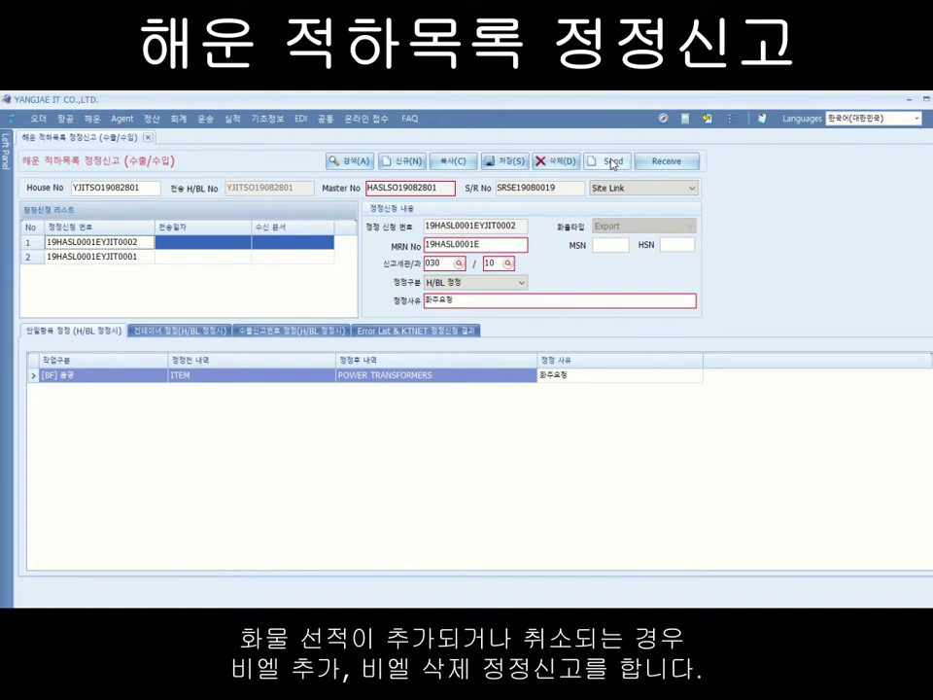
# Step: Start a blank correction request and look up house B/L YJSLAX19070001
pyautogui.click(393, 160)
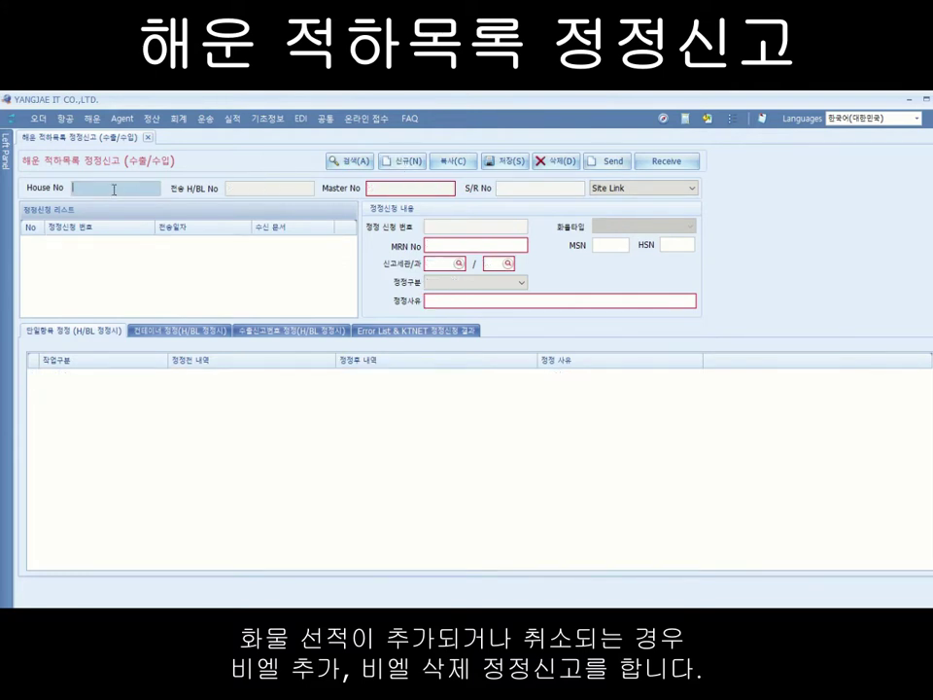
pyautogui.write('A')
pyautogui.write('YJS')
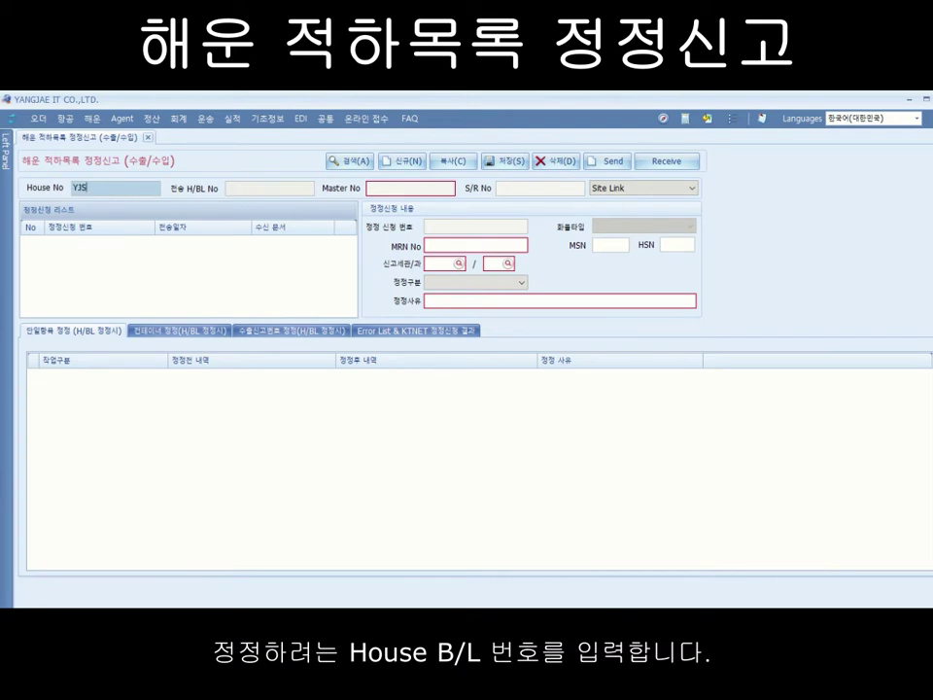
pyautogui.write('LAX19070001')
pyautogui.click(353, 160)
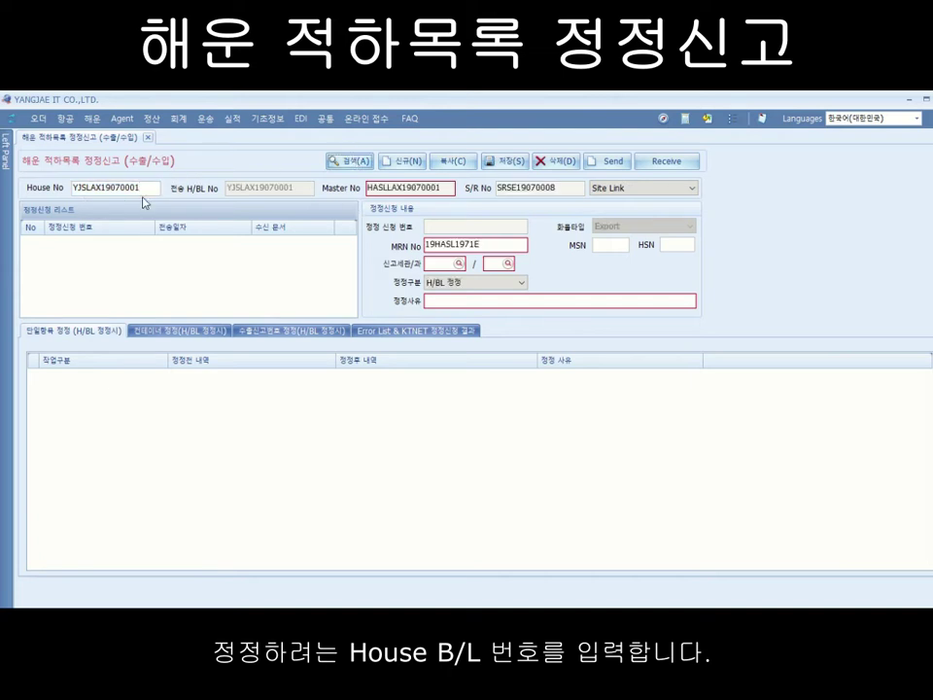
# Step: Enter customs office 020 and division 10 for the request
pyautogui.click(442, 264)
pyautogui.write('020')
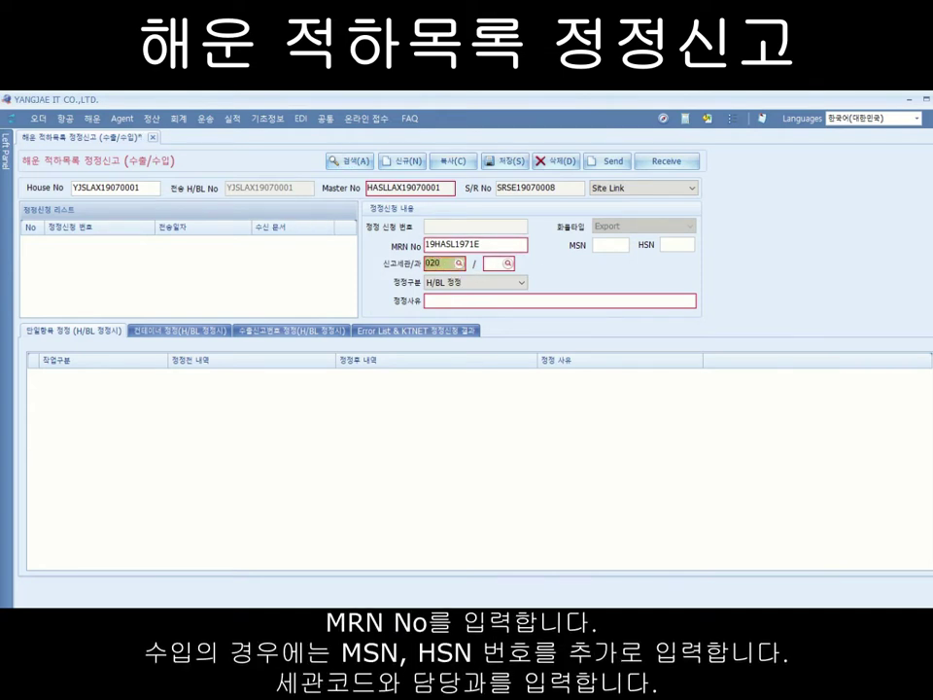
pyautogui.press('Tab')
pyautogui.write('10')
pyautogui.press('Tab')
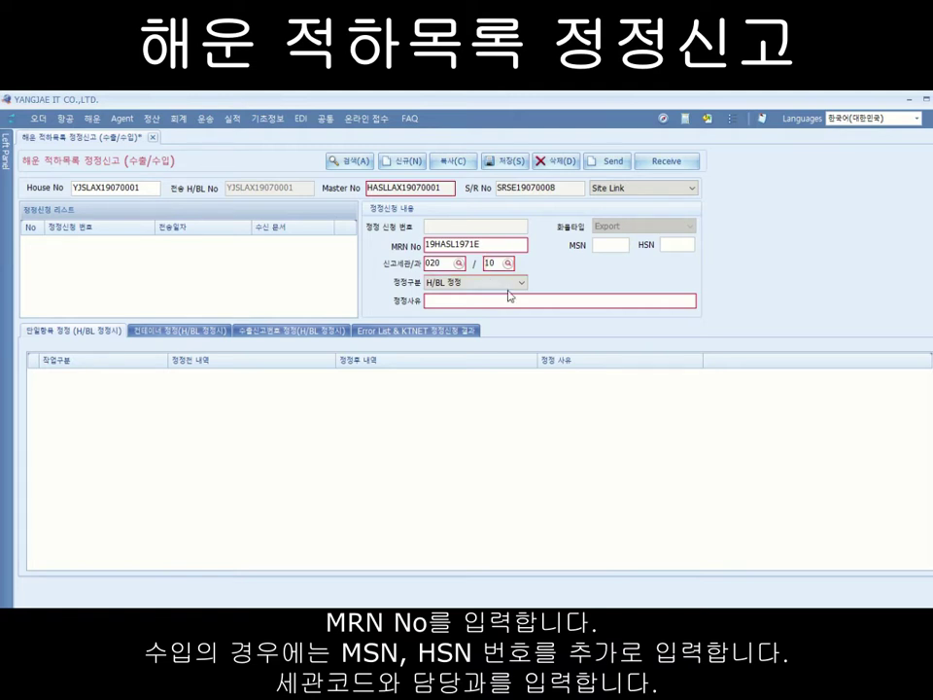
# Step: Set correction type H/BL 삭제 with reason 화주요청으로 인한 삭제
pyautogui.click(522, 283)
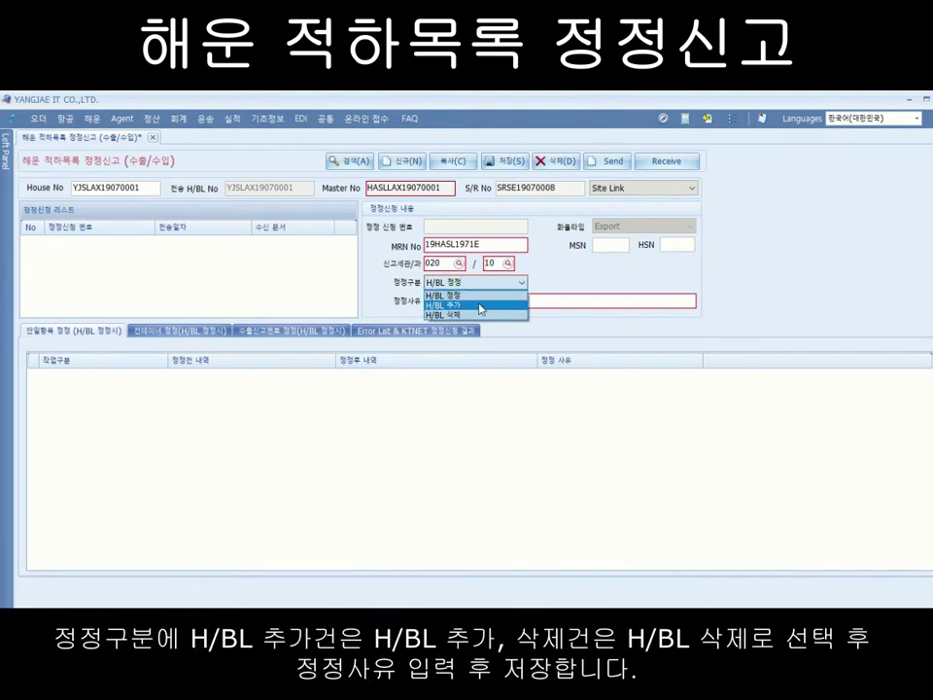
pyautogui.click(480, 309)
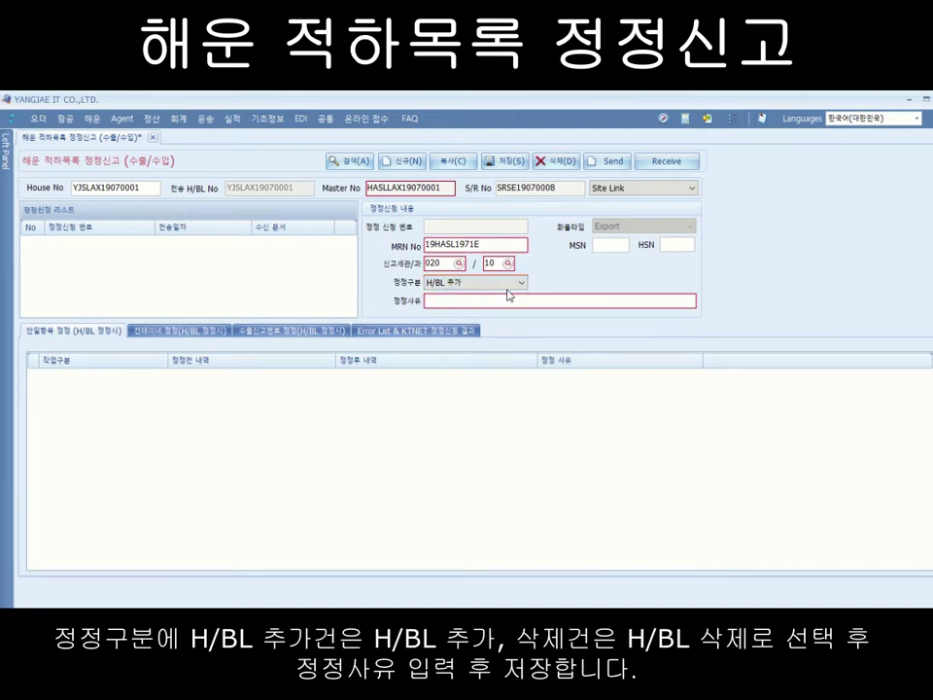
pyautogui.click(524, 284)
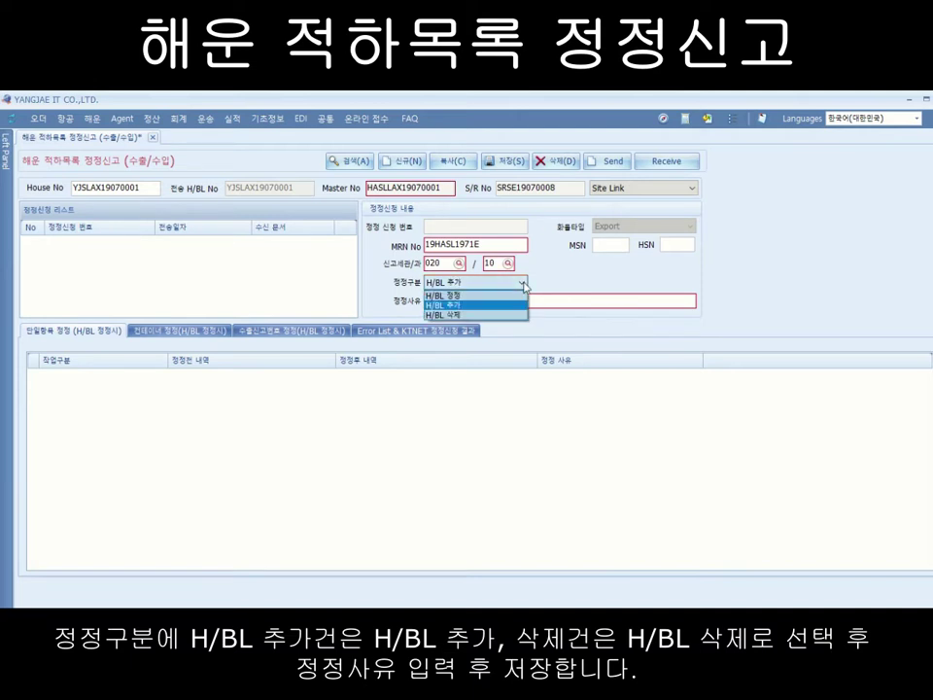
pyautogui.click(480, 316)
pyautogui.click(443, 302)
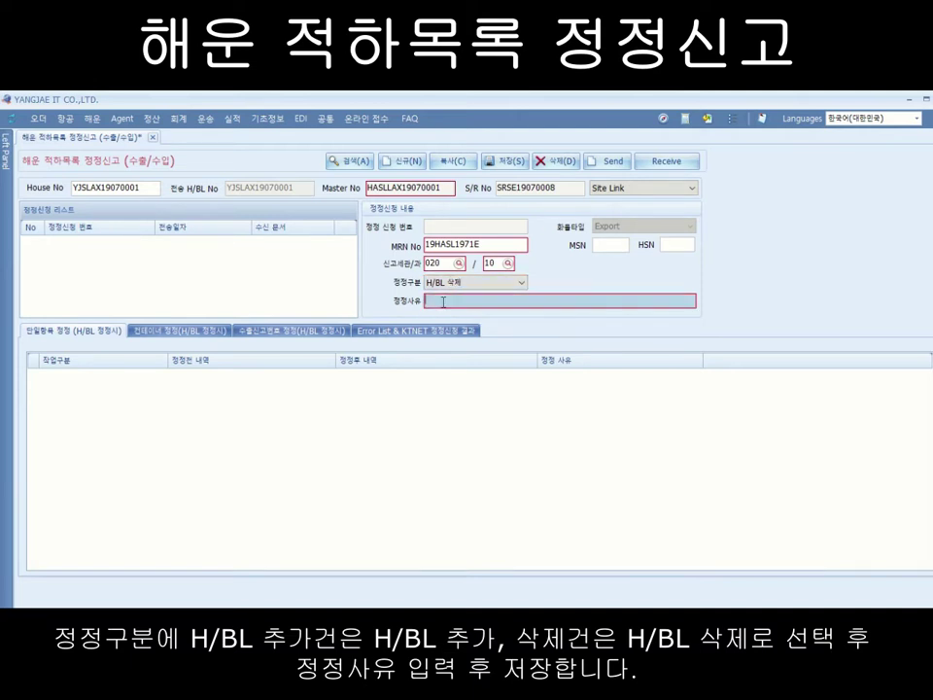
pyautogui.write('화주요청으로 인한 삭제')
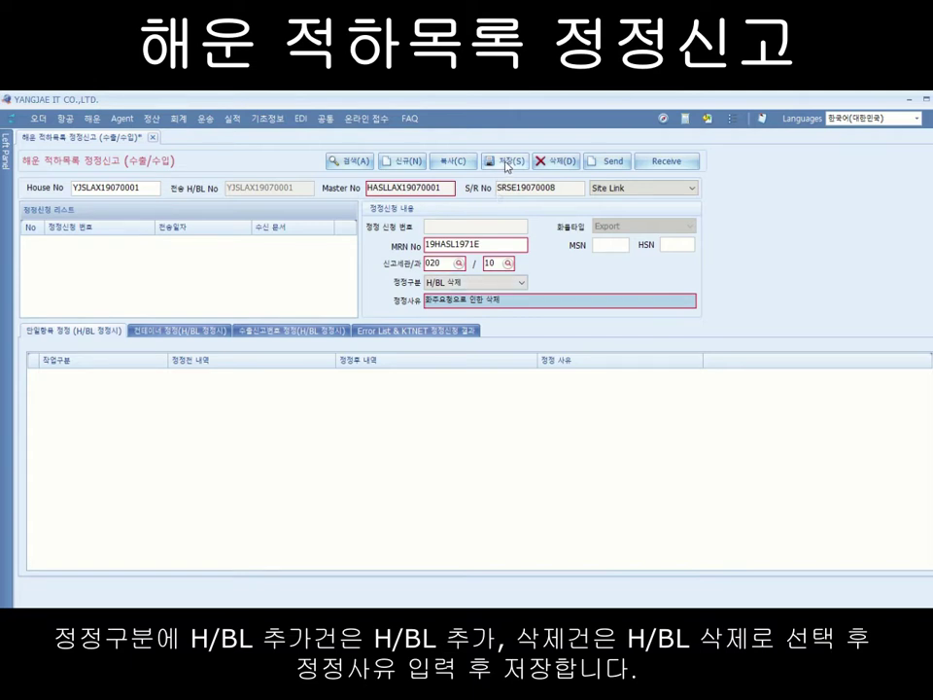
pyautogui.click(525, 282)
pyautogui.click(525, 282)
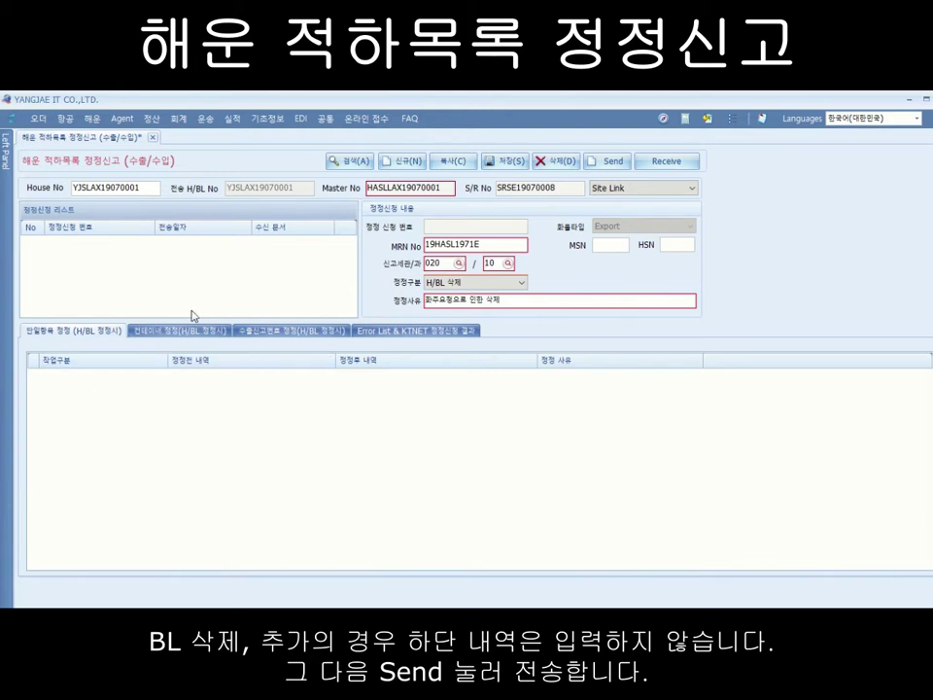
pyautogui.click(510, 301)
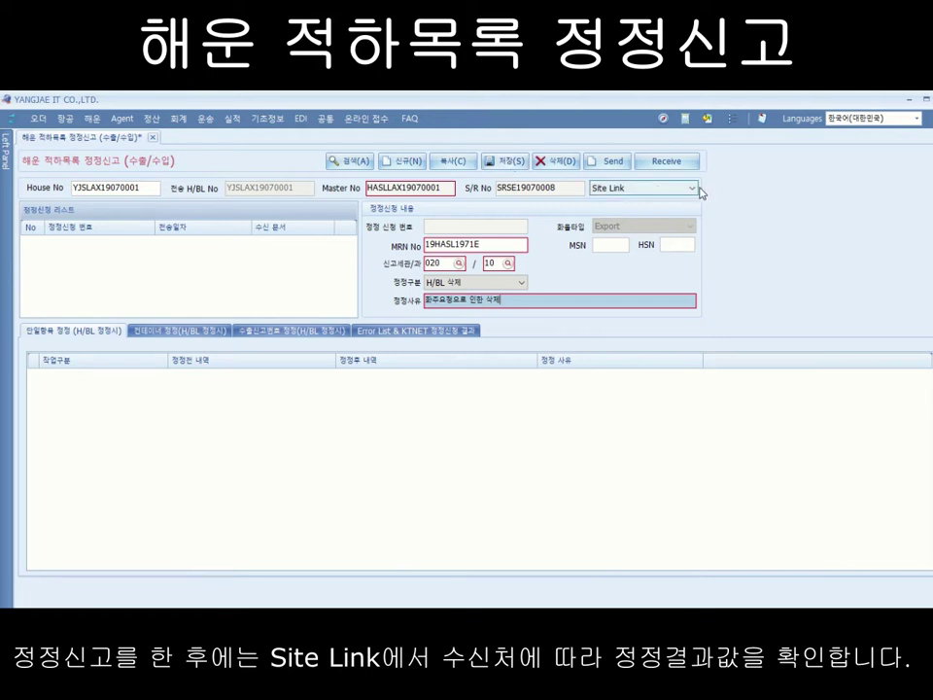
# Step: Show the Error List & KTNET correction results, leaving the Site Link unchanged
pyautogui.click(694, 189)
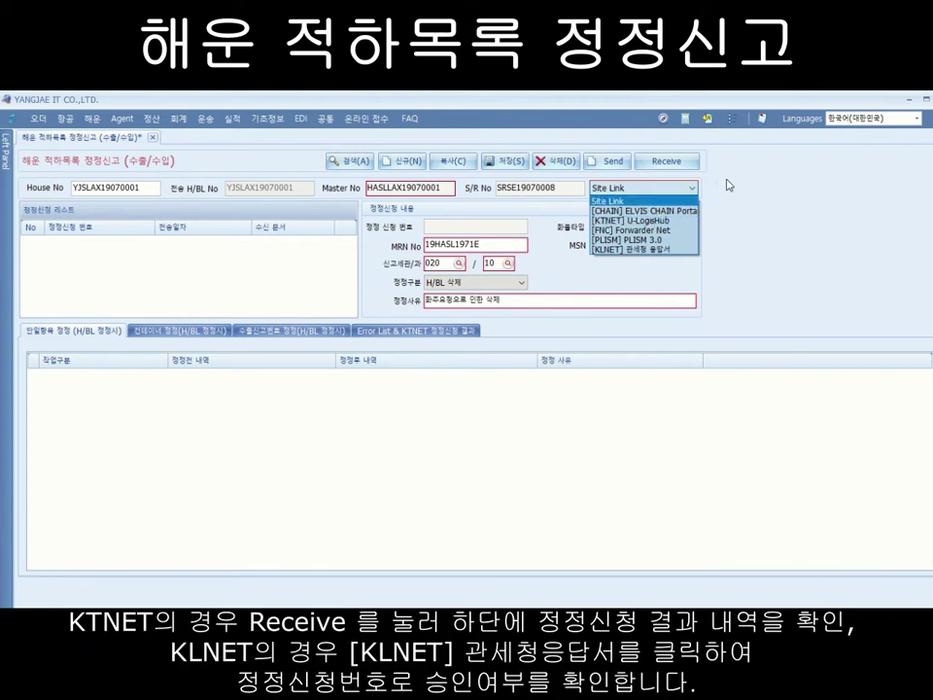
pyautogui.click(685, 201)
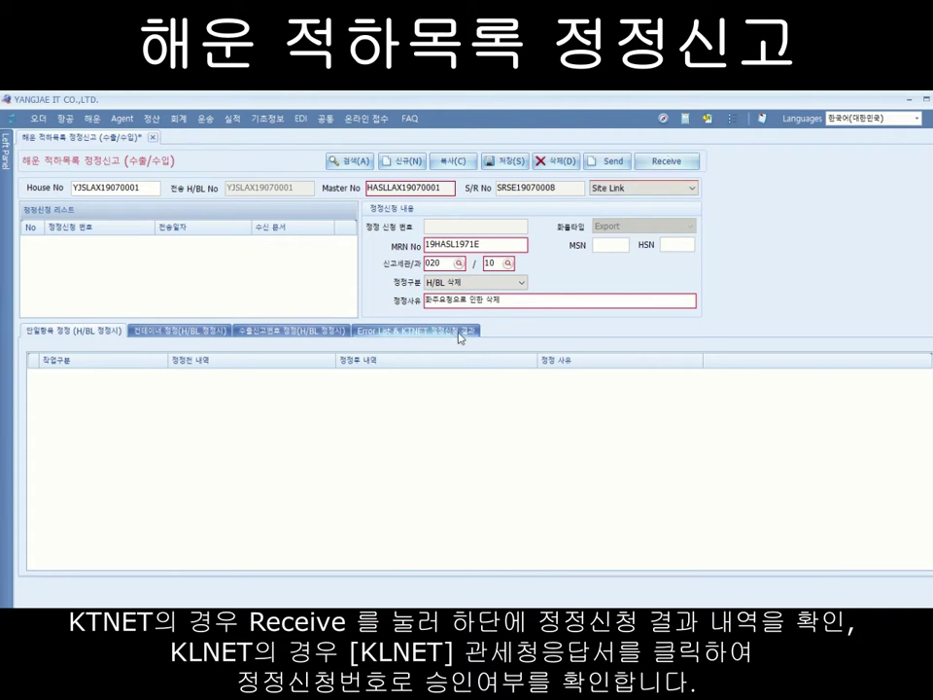
pyautogui.click(415, 335)
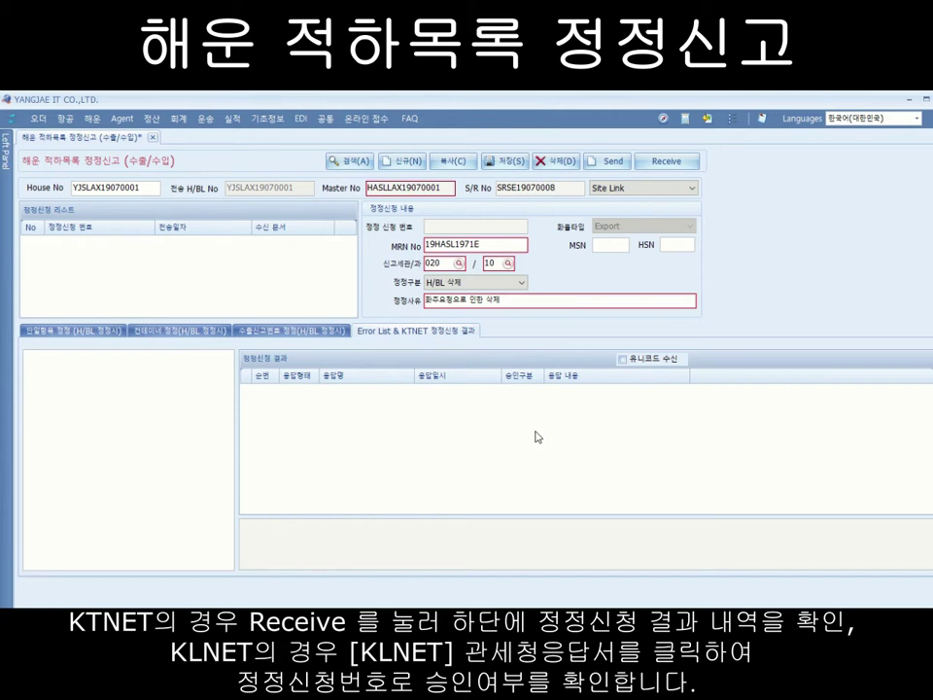
pyautogui.click(693, 190)
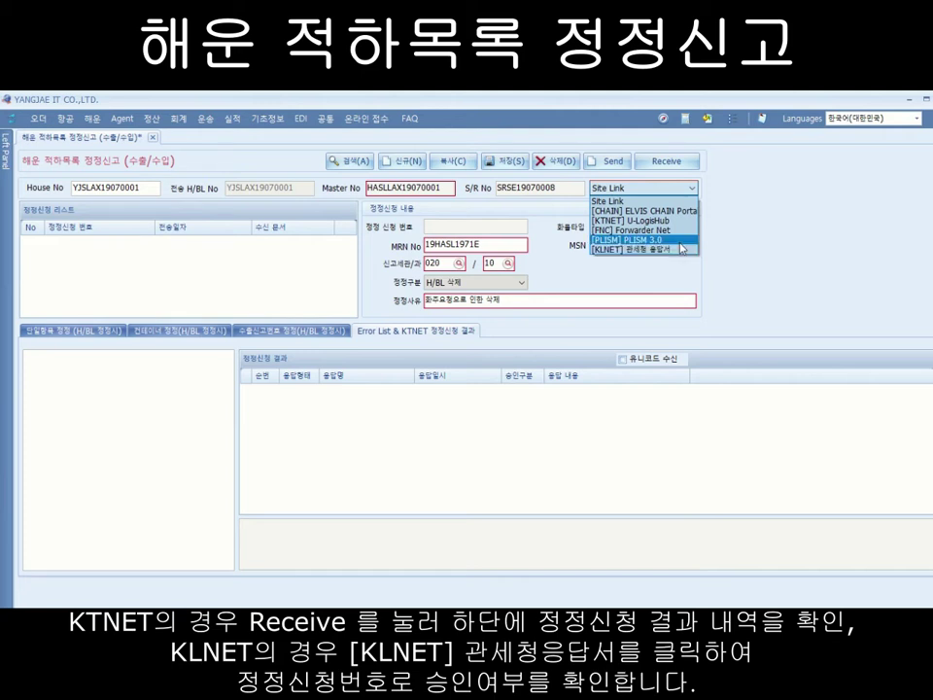
pyautogui.click(680, 250)
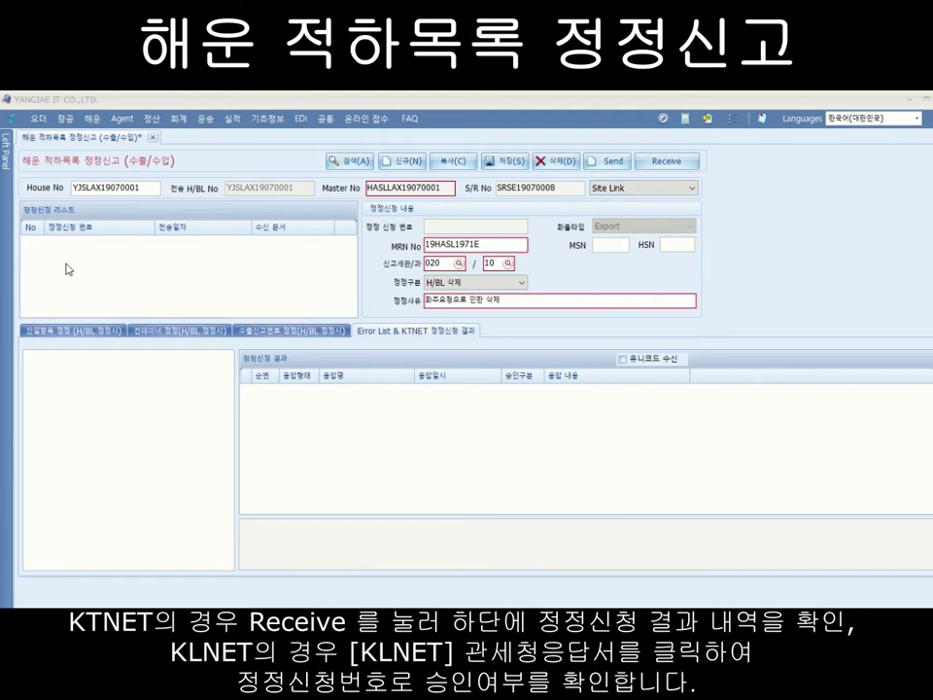
# Step: Look up house B/L YJITSO19082801 again and open its request 19HASL0001EYJIT0001
pyautogui.doubleClick(146, 188)
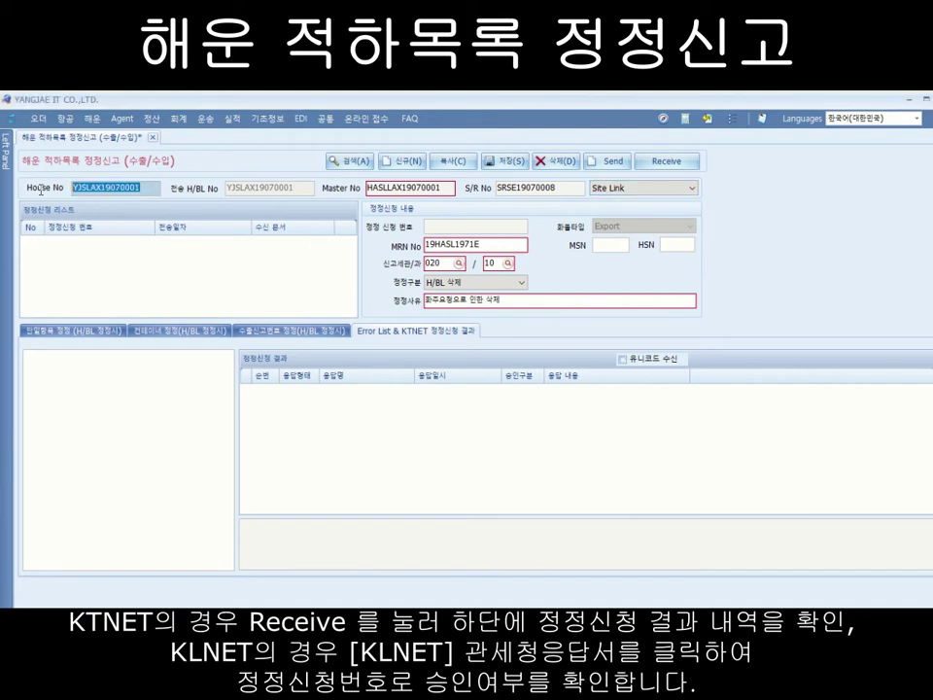
pyautogui.write('YJITSO19082801')
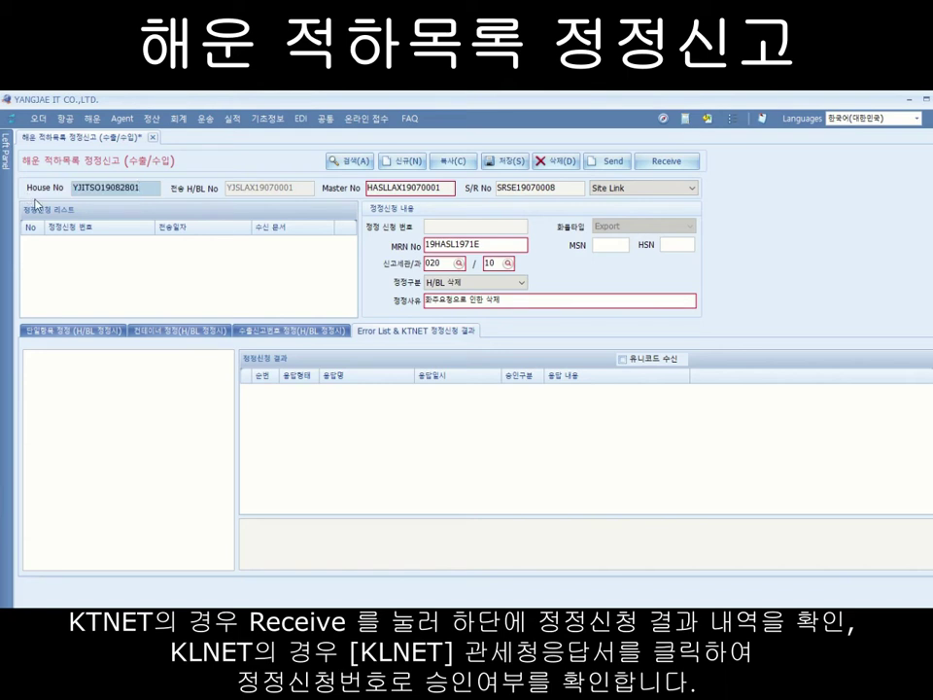
pyautogui.click(354, 162)
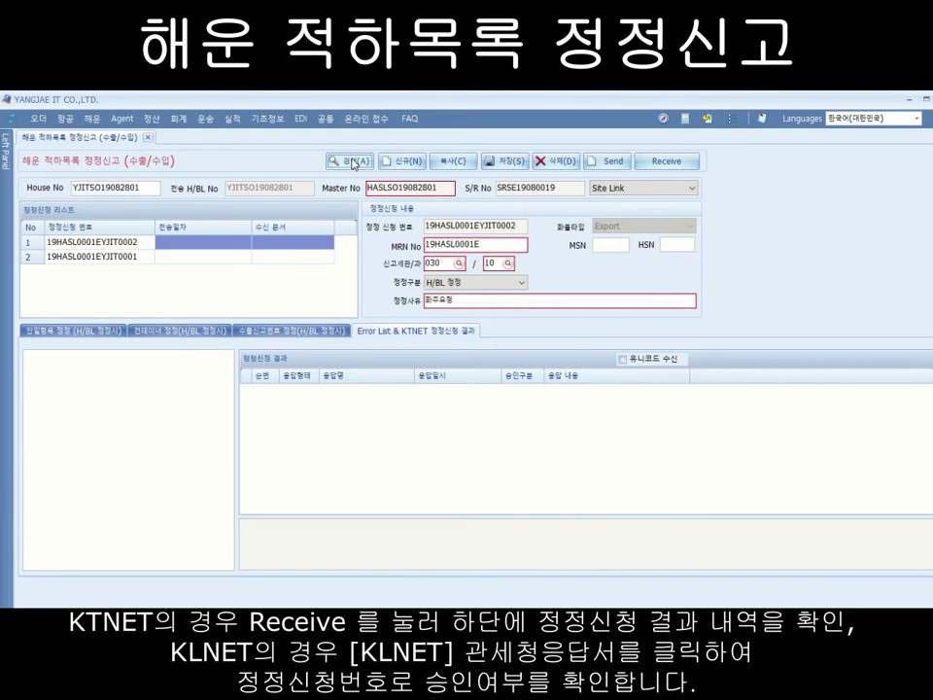
pyautogui.click(97, 259)
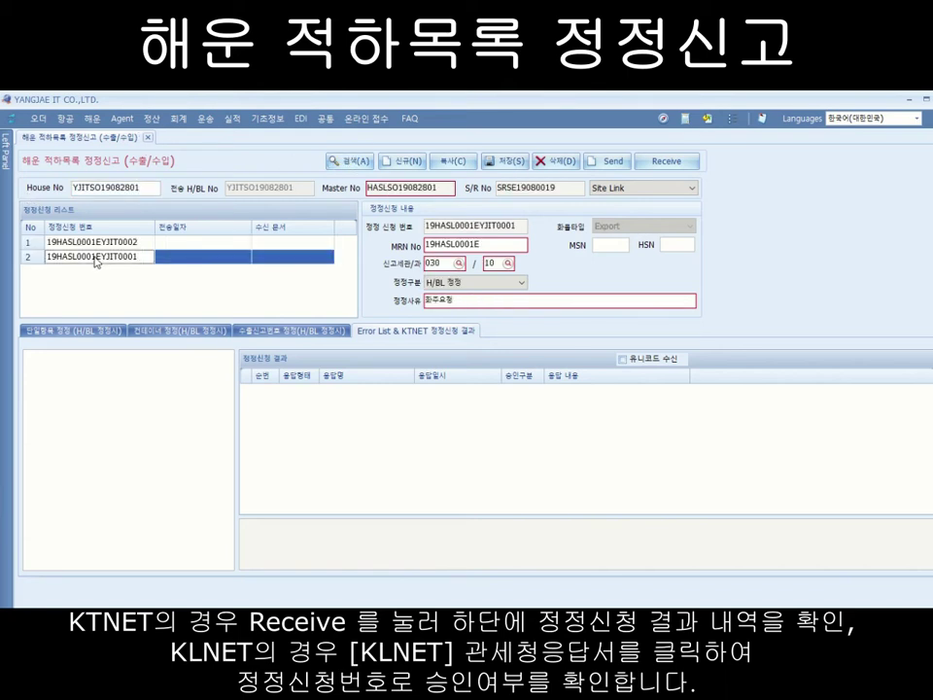